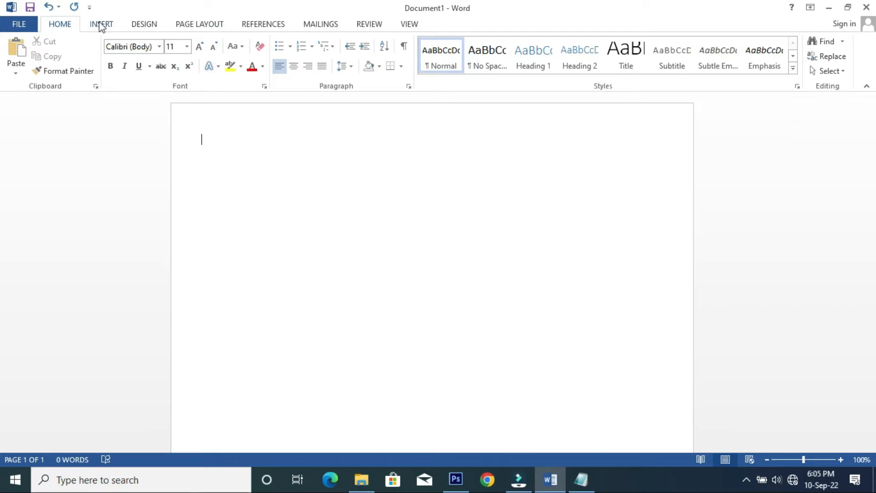
- Insert a 1x1 table at the top of the page and type CURRICULUM VITAE in its cell
{"action": "left_click", "coordinate": [83, 62]}
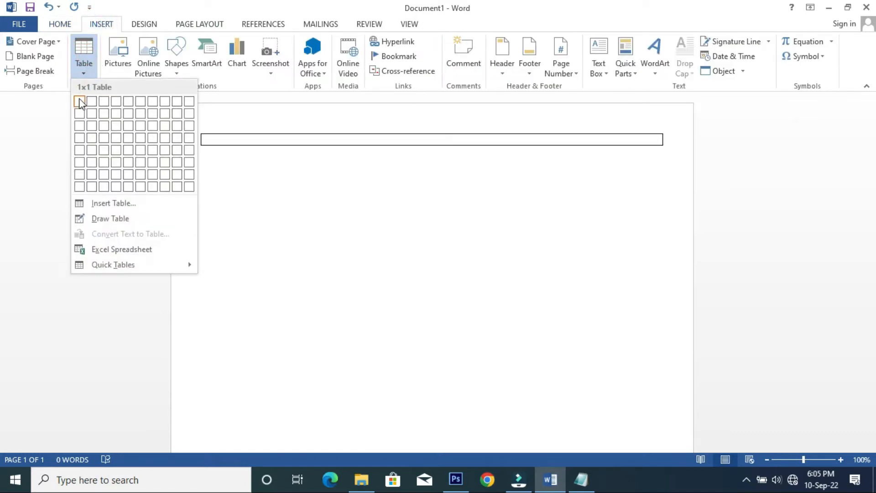
{"action": "left_click", "coordinate": [79, 102]}
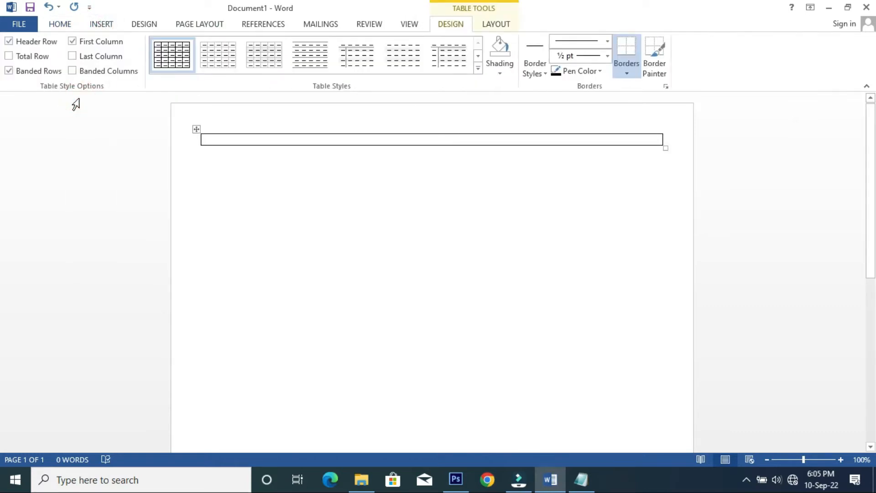
{"action": "type", "text": "CU"}
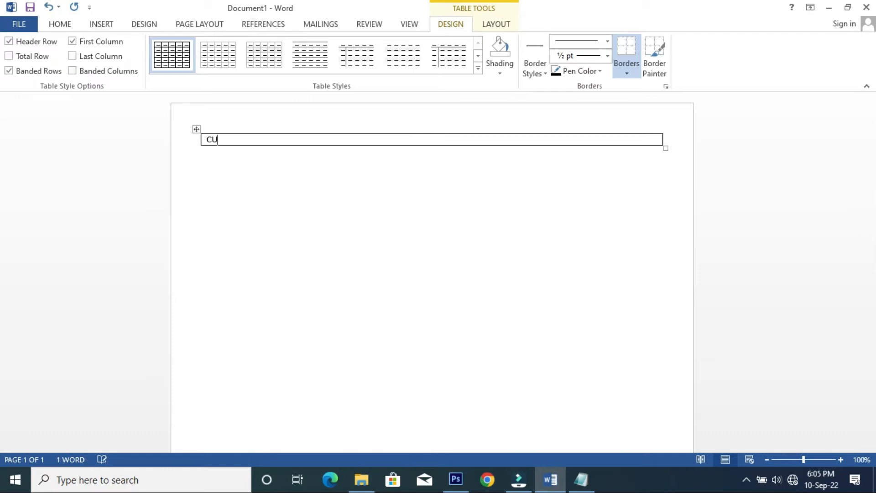
{"action": "type", "text": "RRICULUM VITAE"}
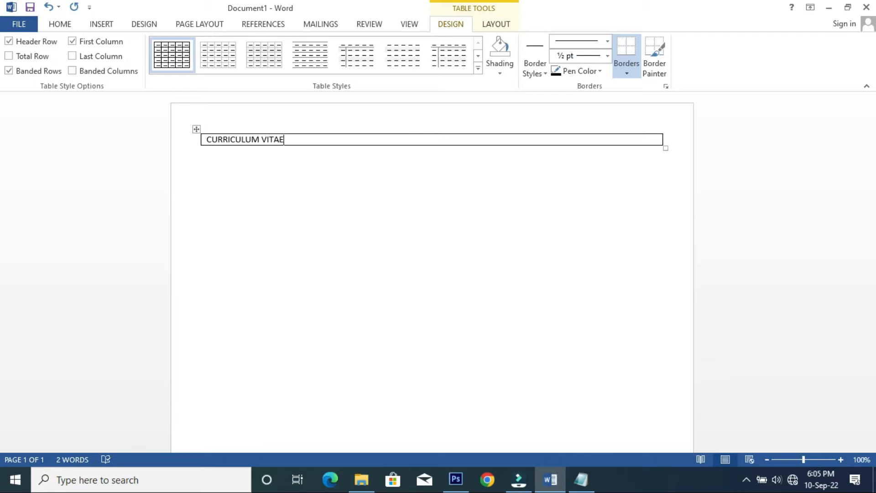
- Format the CURRICULUM VITAE title as bold 18 pt Verdana, centred in its box
{"action": "left_click_drag", "start_coordinate": [292, 141], "coordinate": [203, 140]}
{"action": "left_click", "coordinate": [64, 25]}
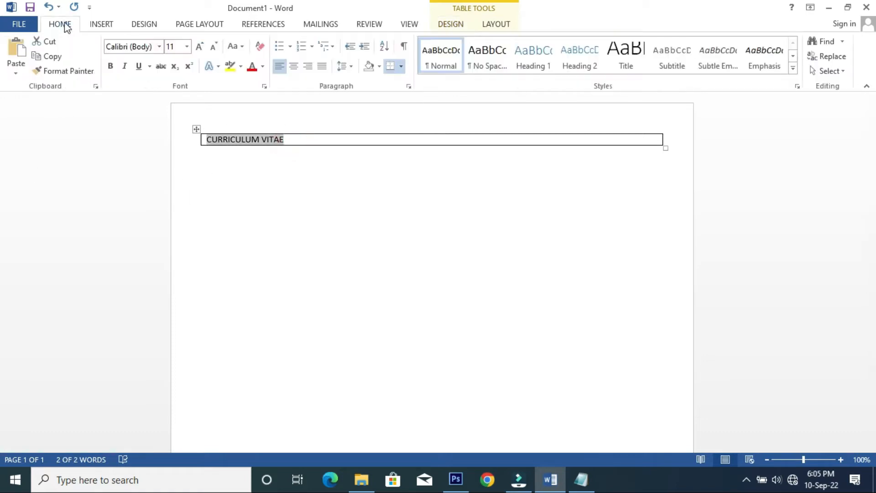
{"action": "left_click", "coordinate": [199, 46]}
{"action": "left_click", "coordinate": [200, 46]}
{"action": "left_click", "coordinate": [199, 46]}
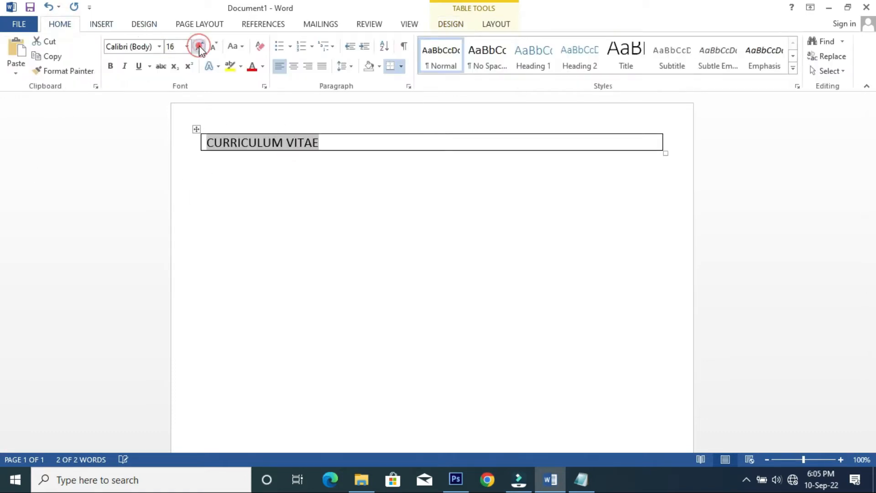
{"action": "left_click", "coordinate": [200, 46]}
{"action": "left_click", "coordinate": [110, 65]}
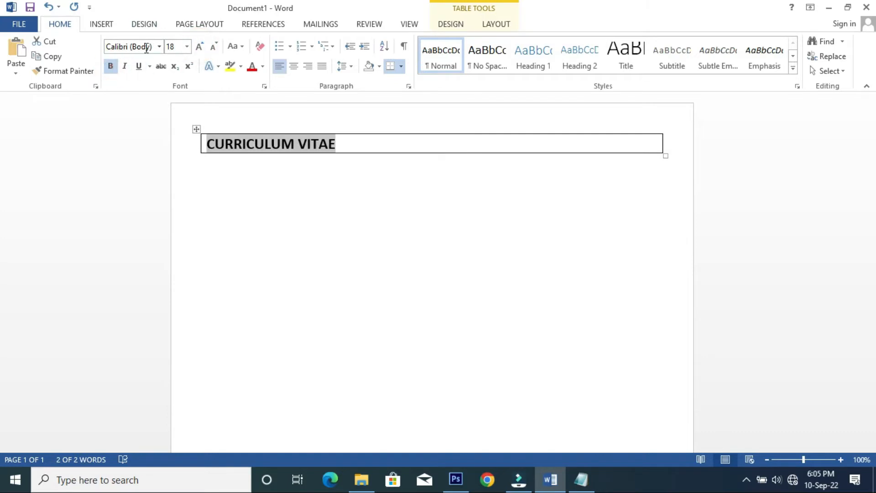
{"action": "left_click", "coordinate": [159, 46]}
{"action": "left_click", "coordinate": [137, 125]}
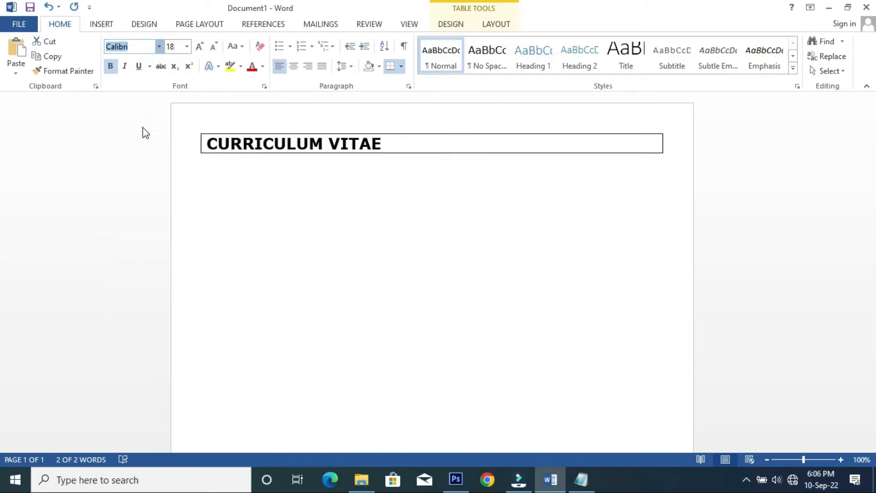
{"action": "left_click", "coordinate": [293, 67]}
{"action": "left_click", "coordinate": [440, 141]}
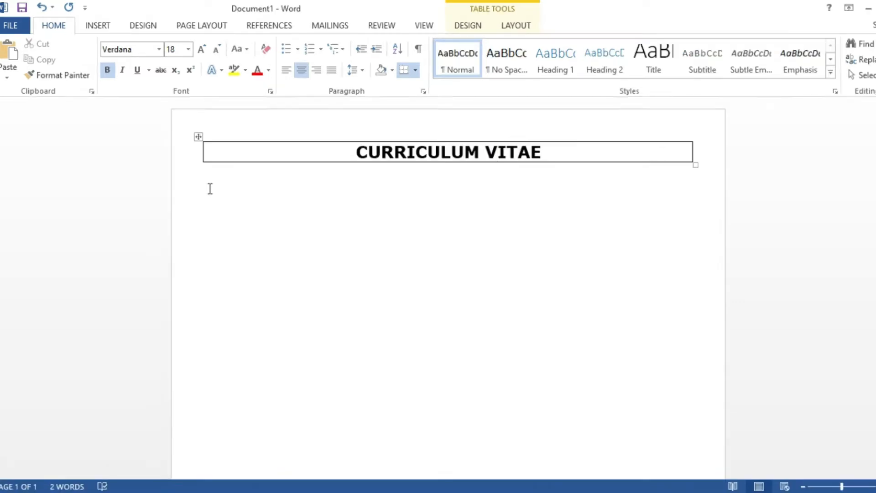
{"action": "left_click", "coordinate": [210, 189]}
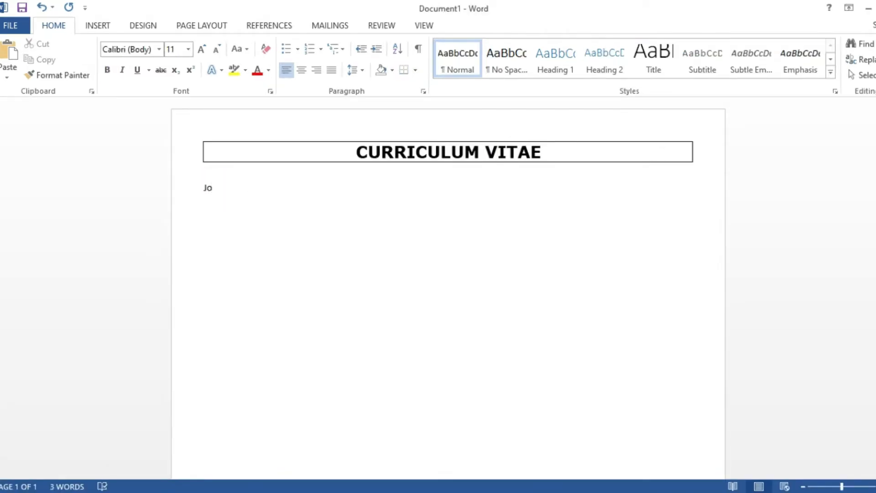
- Type the candidate's name, a 'tell:' phone line and an 'email:' address line below the title box
{"action": "type", "text": "John Smith"}
{"action": "type", "text": "tell"}
{"action": "type", "text": ":"}
{"action": "type", "text": " (+001"}
{"action": "type", "text": ") 123 456 78"}
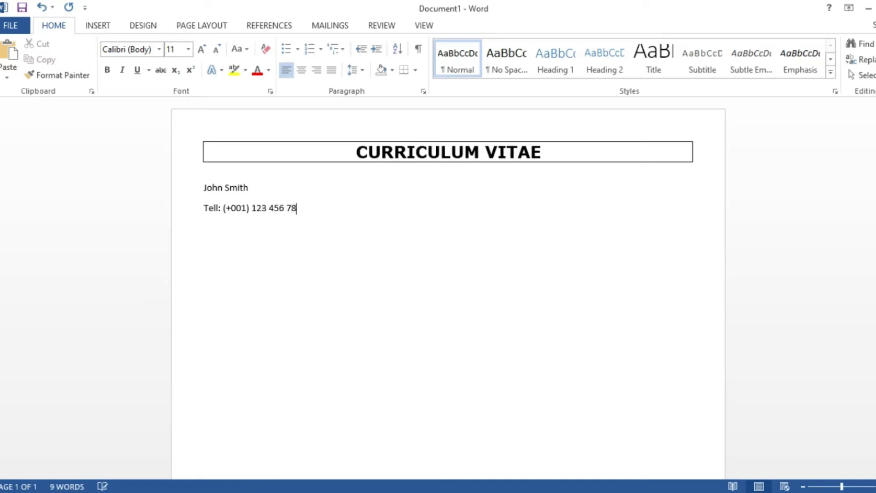
{"action": "type", "text": "email"}
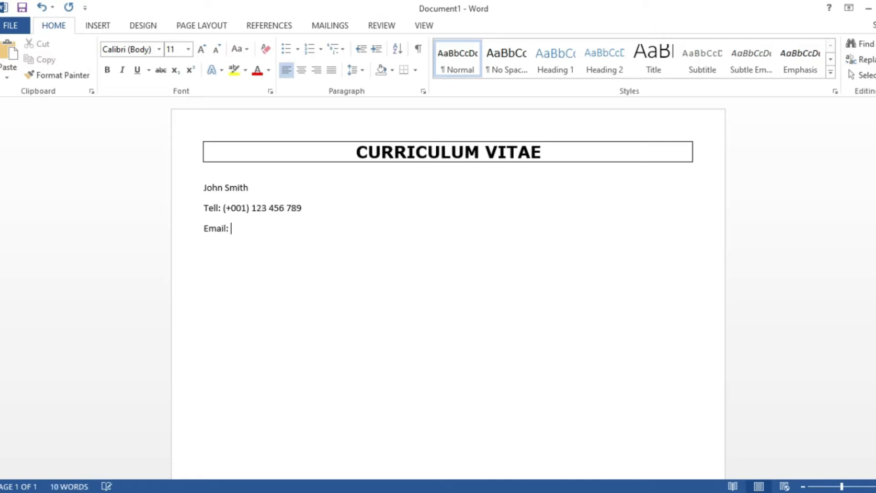
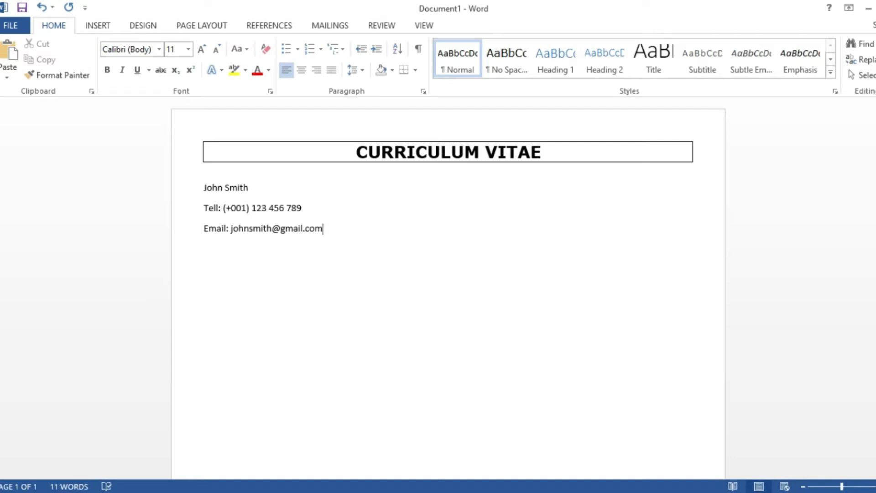
- Give the three contact lines No Spacing style, 16 pt size, centring and 1.5 line spacing
{"action": "left_click_drag", "start_coordinate": [333, 228], "coordinate": [195, 190]}
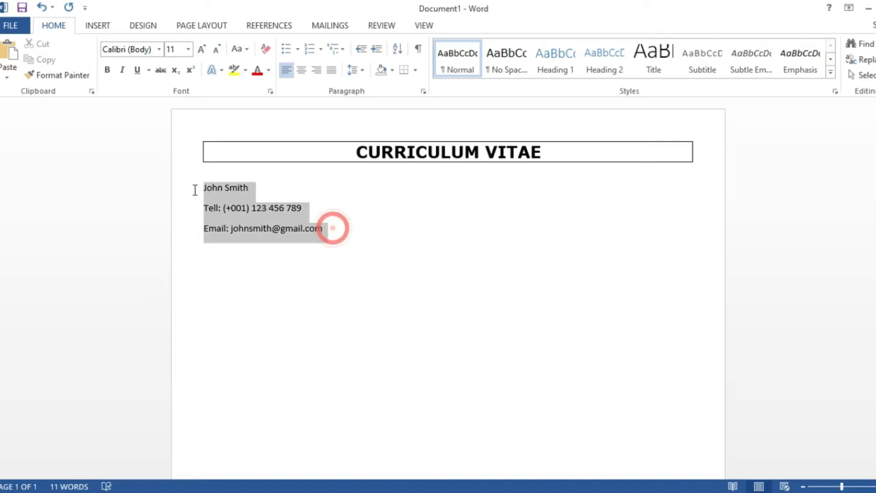
{"action": "left_click", "coordinate": [302, 71]}
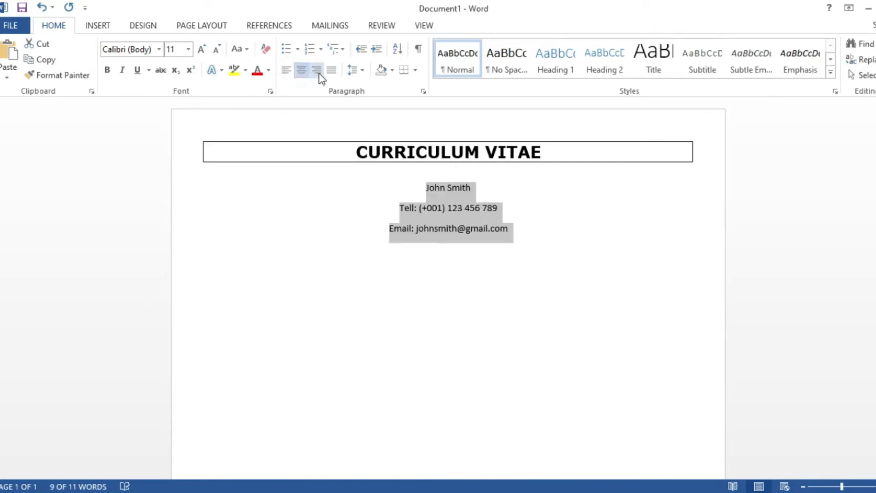
{"action": "left_click", "coordinate": [204, 49]}
{"action": "left_click", "coordinate": [204, 49]}
{"action": "left_click", "coordinate": [205, 49]}
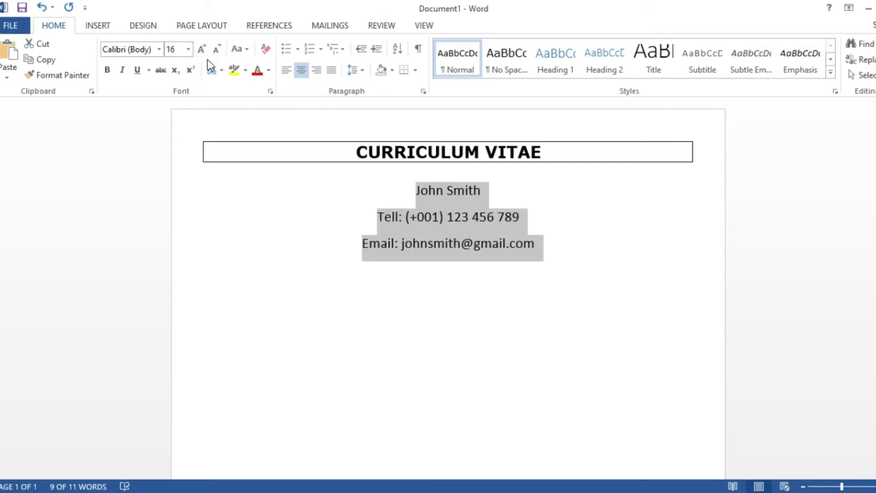
{"action": "left_click", "coordinate": [497, 57]}
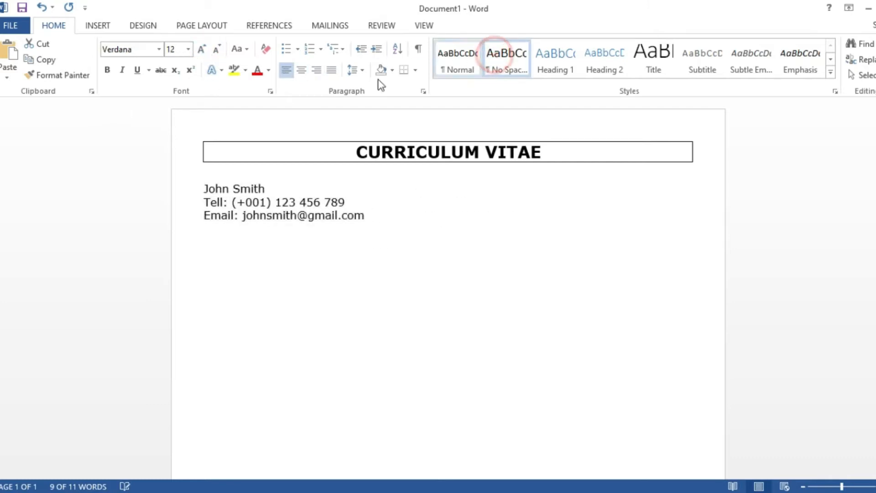
{"action": "left_click", "coordinate": [202, 49]}
{"action": "left_click", "coordinate": [202, 49]}
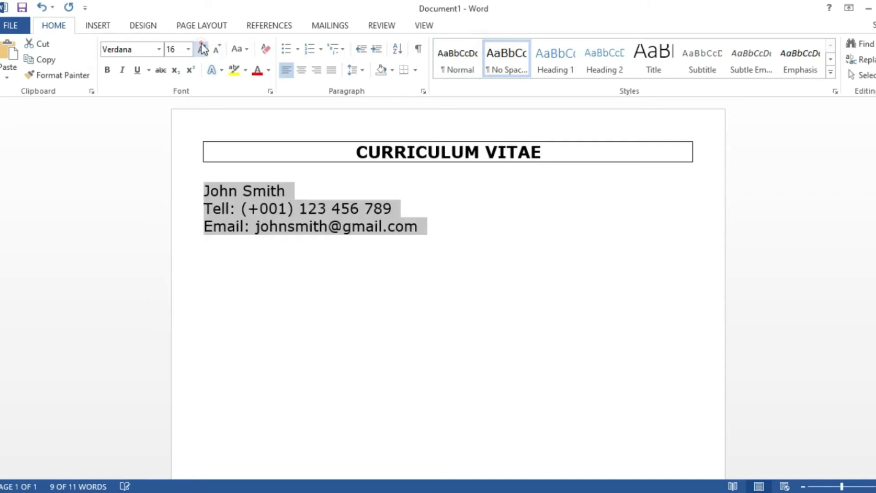
{"action": "left_click", "coordinate": [303, 72]}
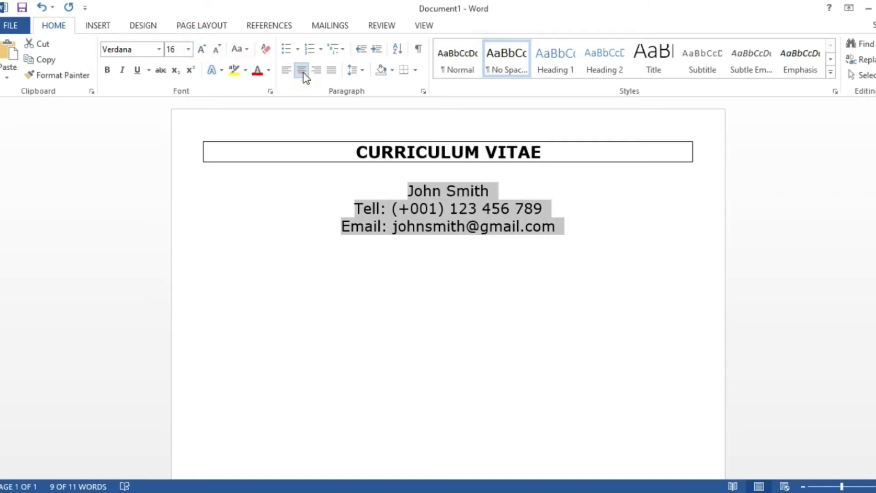
{"action": "left_click", "coordinate": [362, 72]}
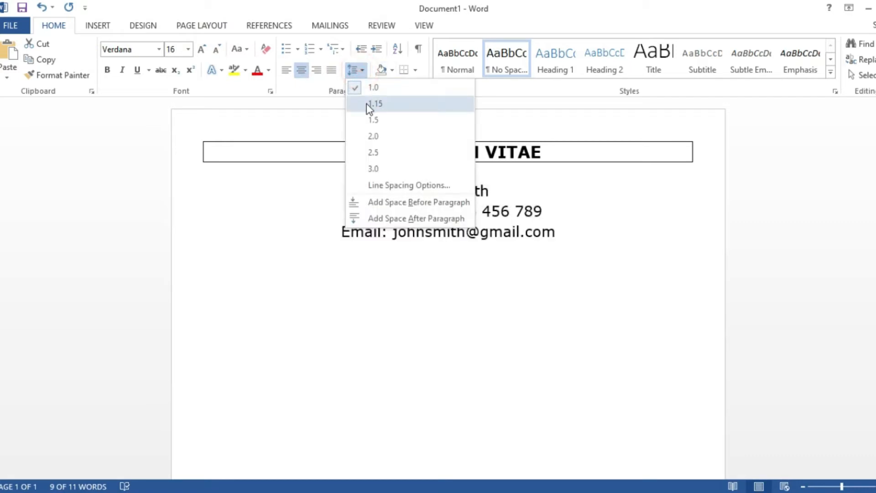
{"action": "left_click", "coordinate": [372, 120]}
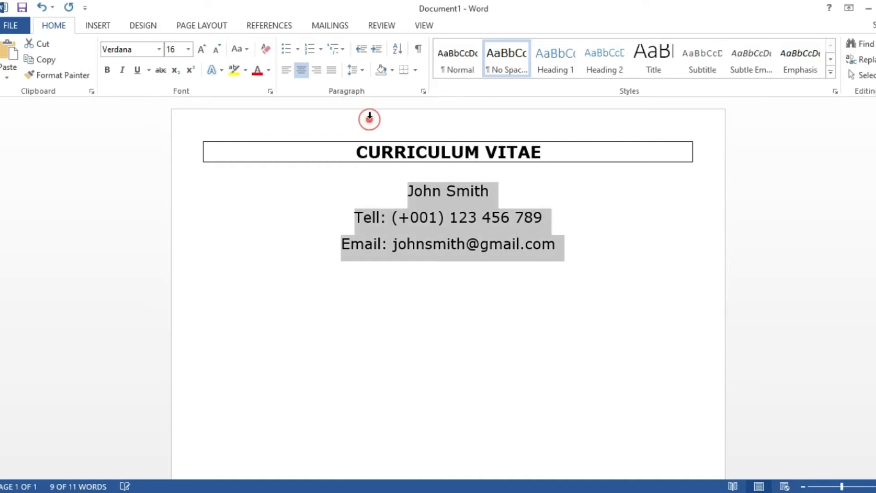
{"action": "left_click", "coordinate": [455, 191]}
- Make the candidate's name line bold and enlarge it to 36 pt
{"action": "triple_click", "coordinate": [495, 190]}
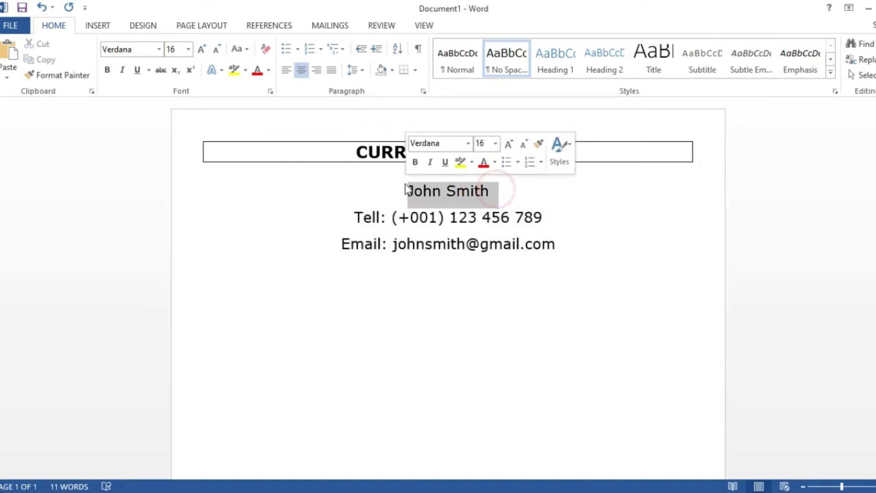
{"action": "left_click", "coordinate": [201, 49]}
{"action": "left_click", "coordinate": [201, 49]}
{"action": "left_click", "coordinate": [201, 49]}
{"action": "left_click", "coordinate": [201, 49]}
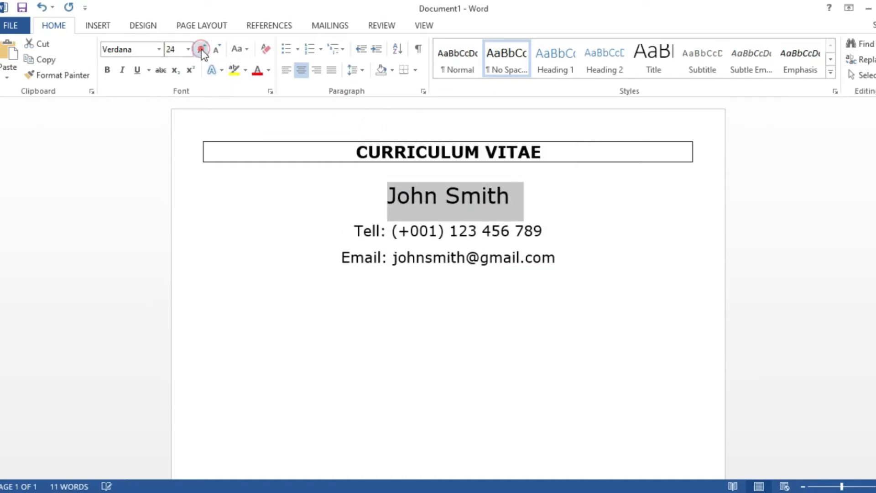
{"action": "left_click", "coordinate": [107, 70]}
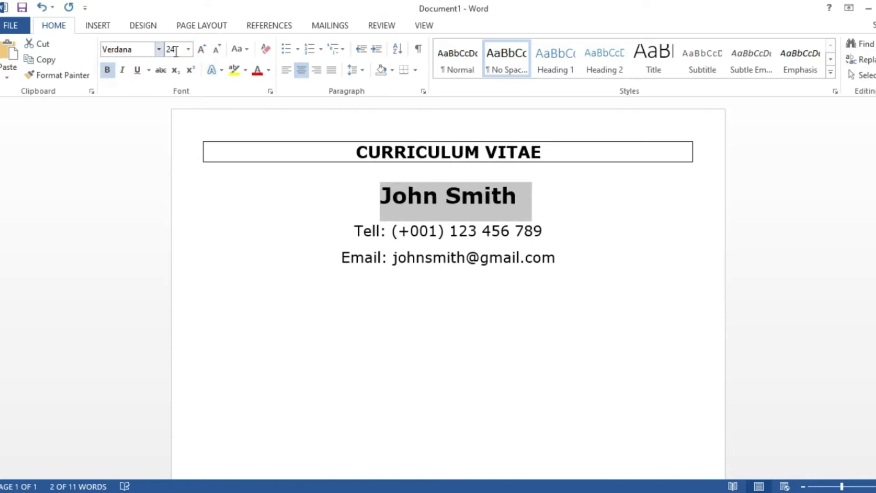
{"action": "left_click", "coordinate": [202, 49]}
{"action": "left_click", "coordinate": [203, 49]}
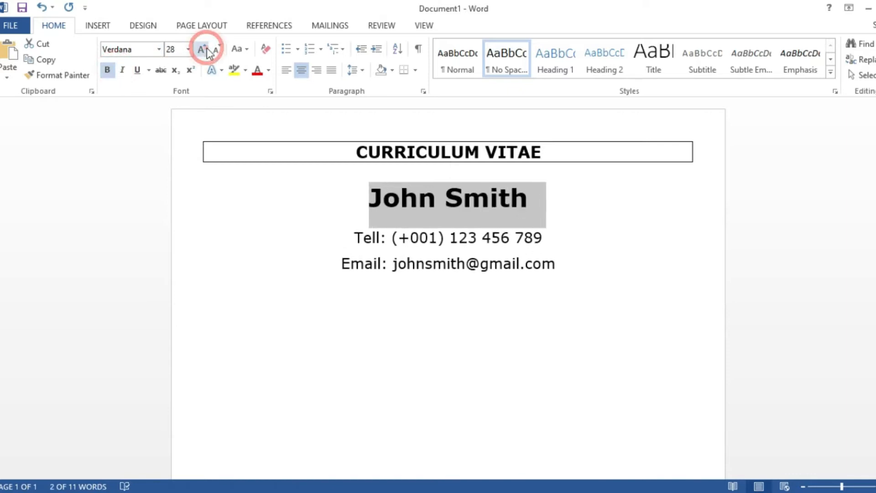
{"action": "left_click", "coordinate": [202, 49]}
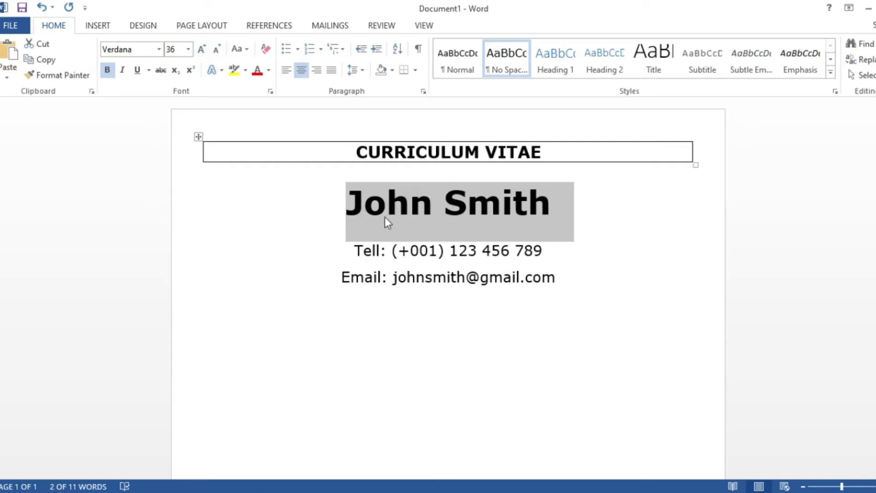
{"action": "left_click", "coordinate": [428, 260]}
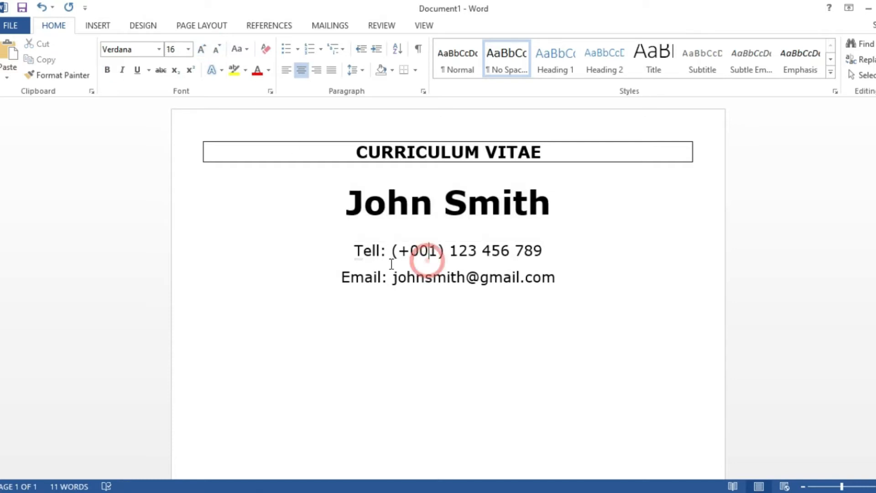
- Start a new empty paragraph below the Email line
{"action": "scroll", "coordinate": [430, 272], "scroll_direction": "down", "scroll_amount": 1}
{"action": "scroll", "coordinate": [419, 274], "scroll_direction": "up", "scroll_amount": 1}
{"action": "left_click", "coordinate": [253, 152]}
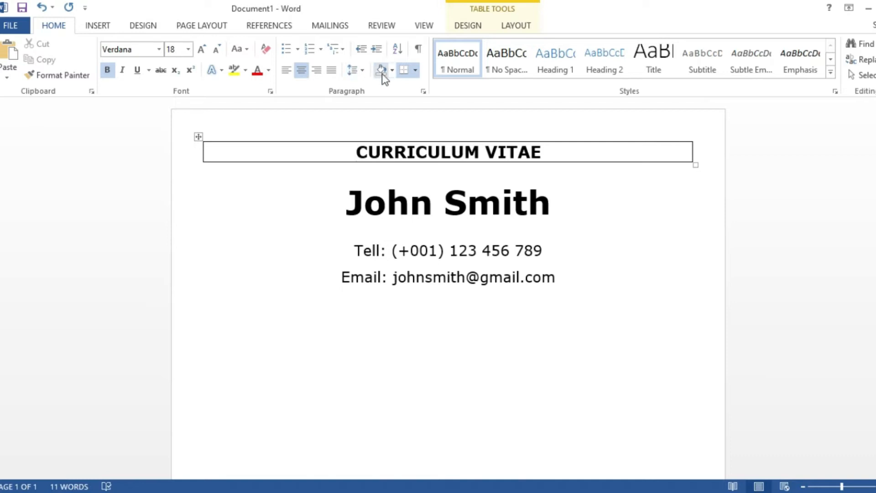
{"action": "left_click", "coordinate": [320, 312]}
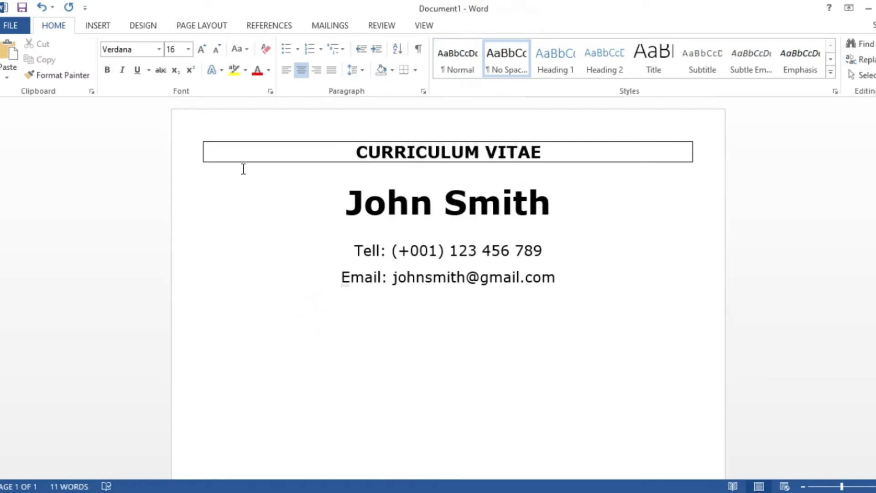
{"action": "left_click", "coordinate": [243, 314]}
{"action": "left_click", "coordinate": [581, 274]}
{"action": "double_click", "coordinate": [270, 318]}
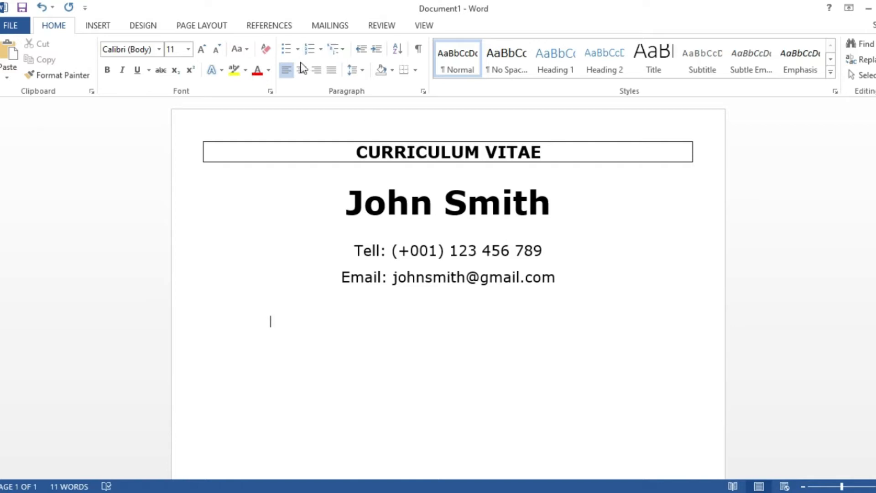
- Justify the new paragraph and type CAREER OBJECTIVE, PERSONAL DETAILS, EDUCATIONAL BACKGROUND and EXPERIENCE with blank lines between
{"action": "left_click", "coordinate": [291, 70]}
{"action": "left_click", "coordinate": [220, 316]}
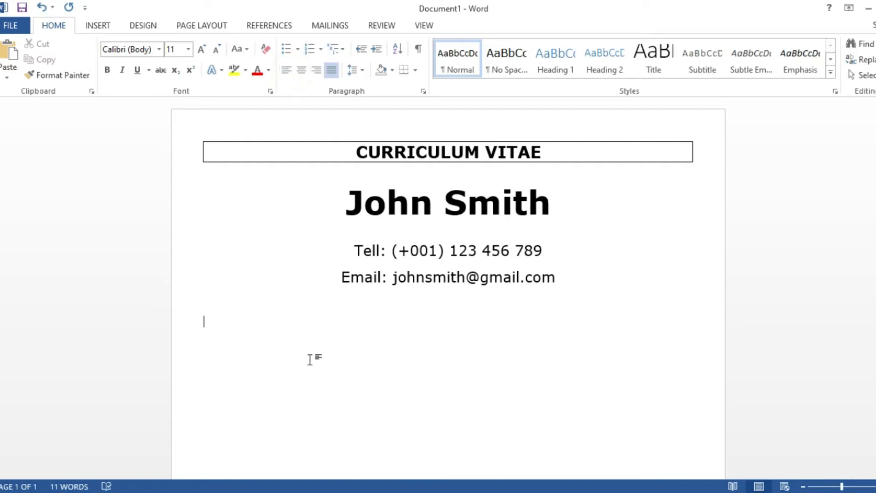
{"action": "type", "text": "CAREER OBJECTIVE"}
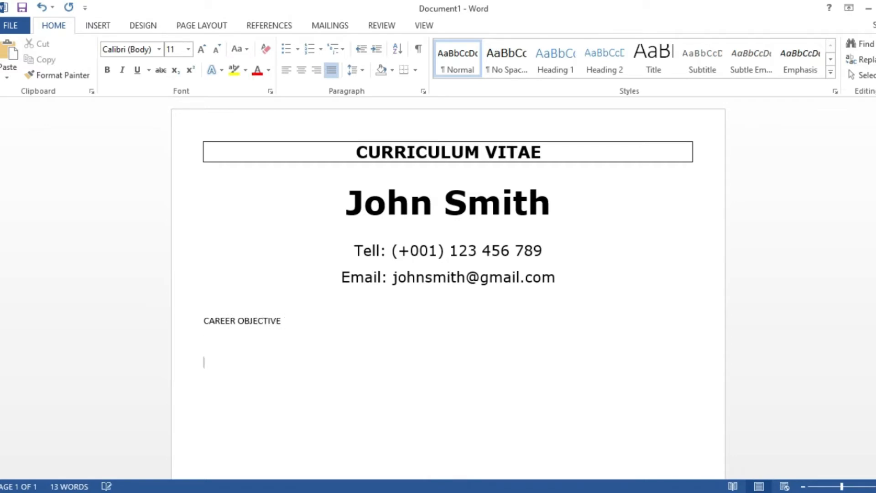
{"action": "type", "text": "  PERSONAL DETAILS"}
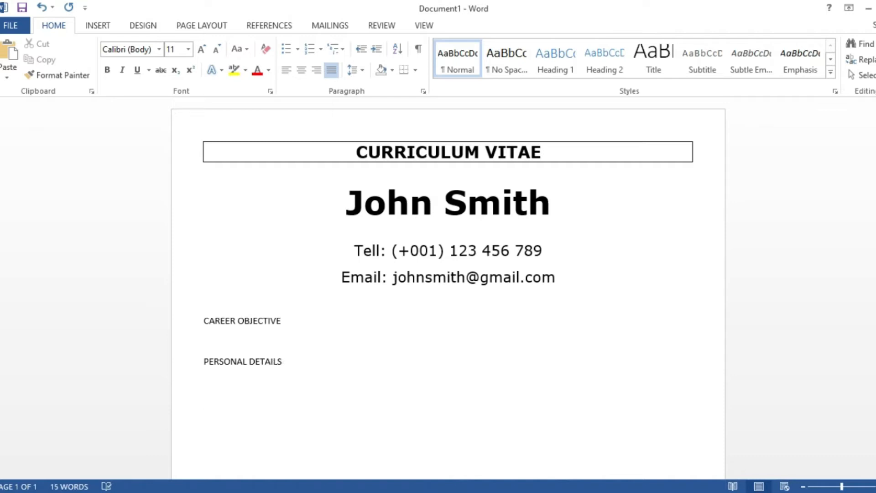
{"action": "type", "text": "  EDUCATIONAL BACKGROUND  EXPERIE"}
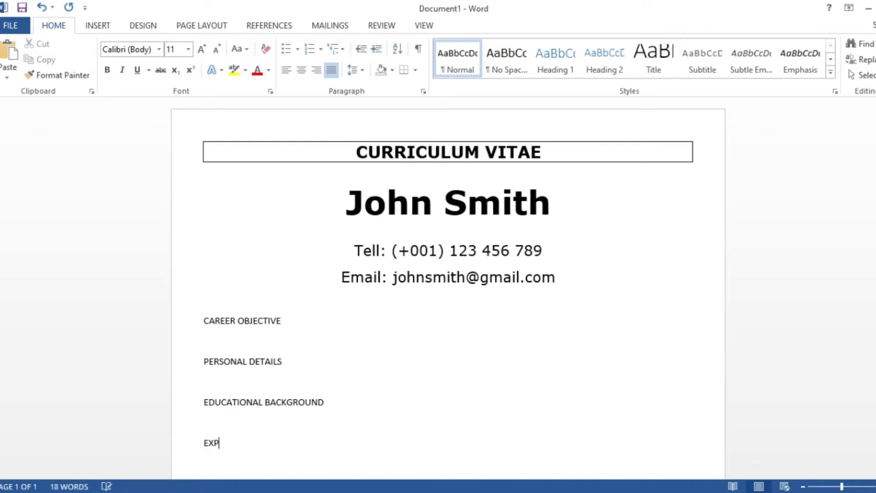
{"action": "type", "text": "NCE"}
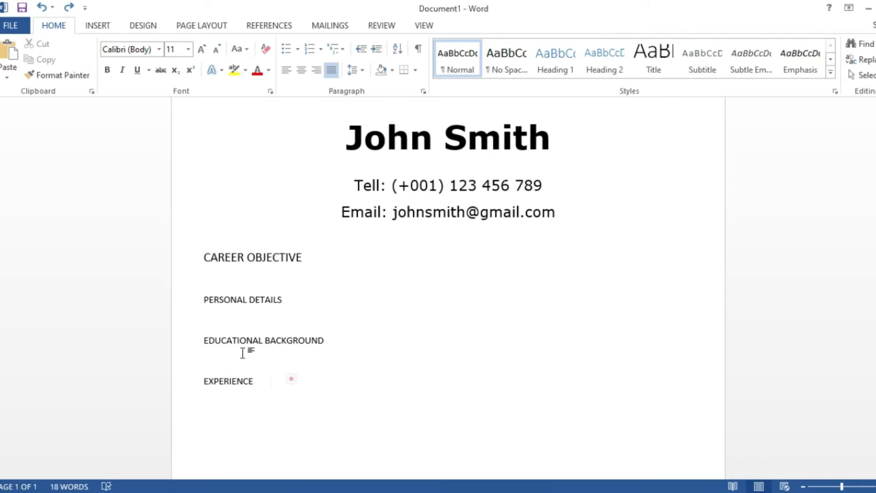
- Change the four section headings to Verdana with a font size of 14
{"action": "left_click_drag", "start_coordinate": [292, 379], "coordinate": [192, 272]}
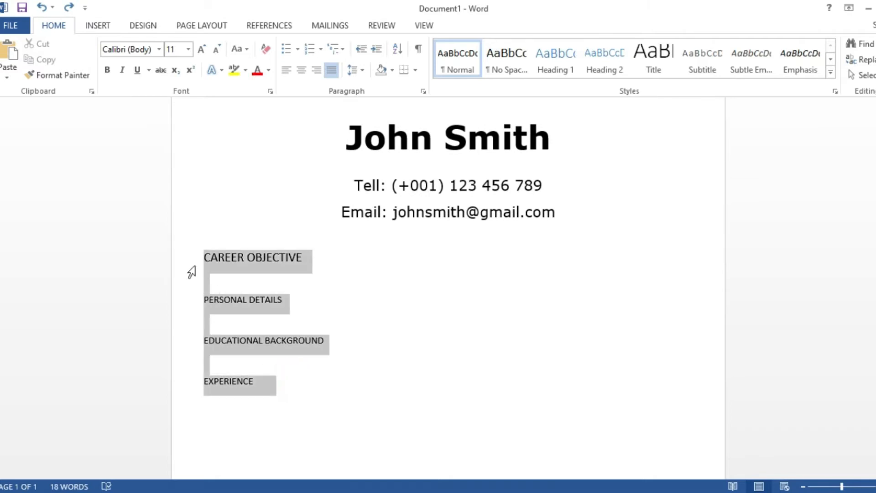
{"action": "left_click", "coordinate": [159, 49]}
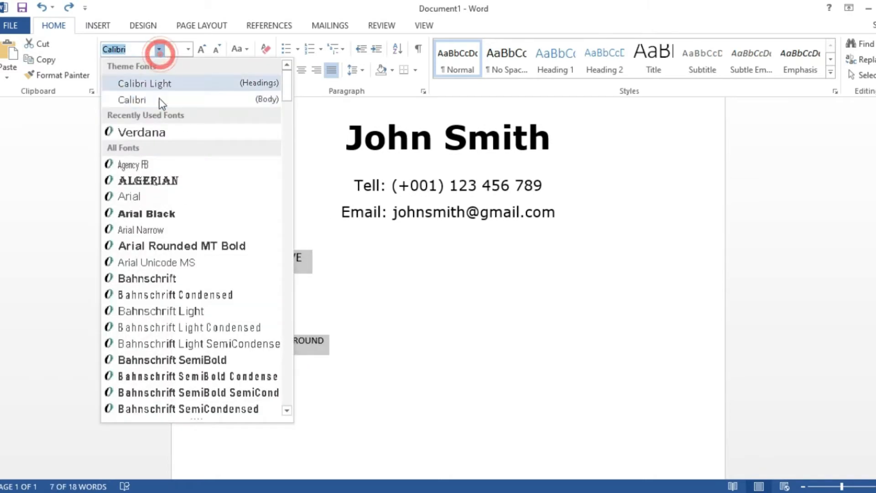
{"action": "left_click", "coordinate": [160, 128]}
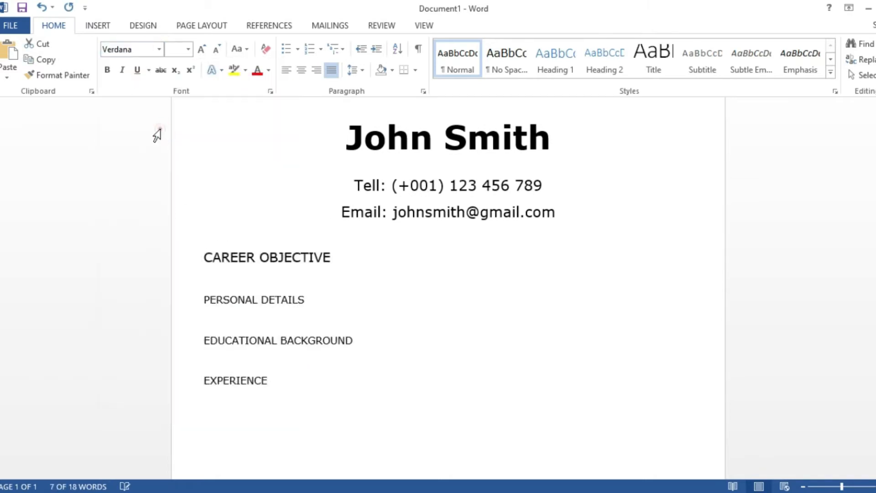
{"action": "left_click", "coordinate": [201, 49]}
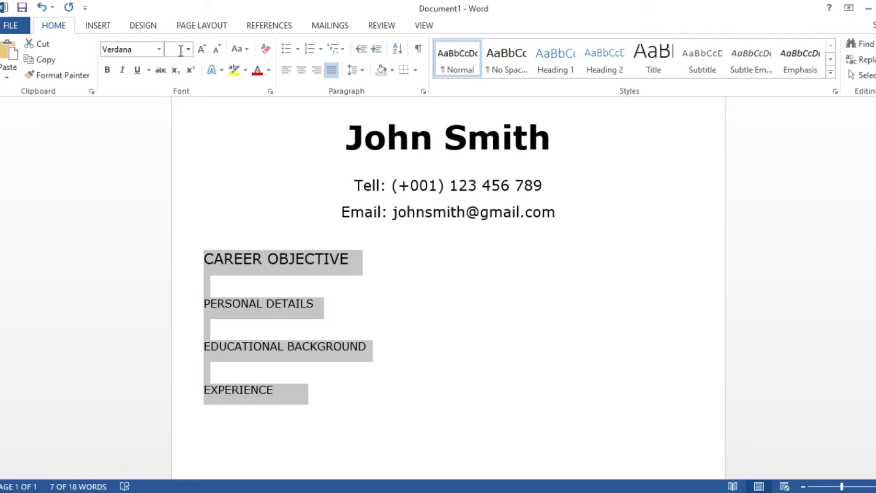
{"action": "left_click", "coordinate": [181, 51]}
{"action": "type", "text": "14"}
{"action": "key", "text": "Return"}
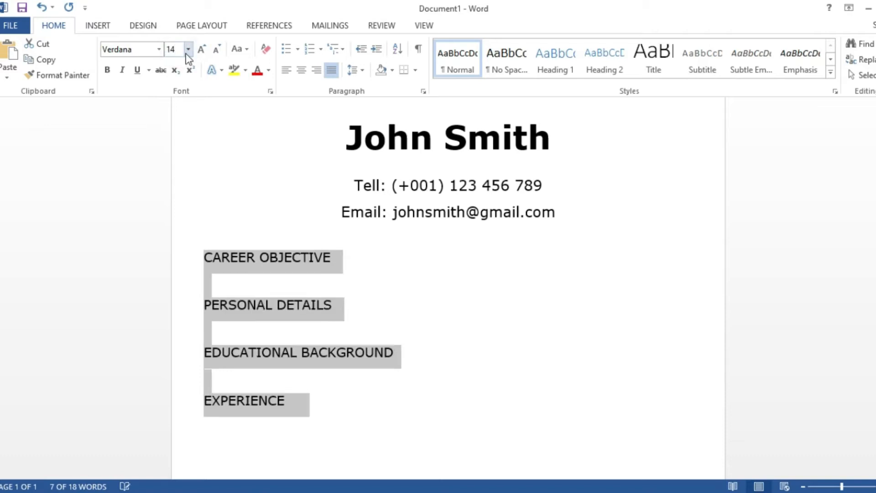
{"action": "left_click", "coordinate": [329, 325]}
{"action": "left_click_drag", "start_coordinate": [332, 251], "coordinate": [210, 256]}
- Make CAREER OBJECTIVE and PERSONAL DETAILS bold, each with a border line beneath
{"action": "left_click", "coordinate": [106, 71]}
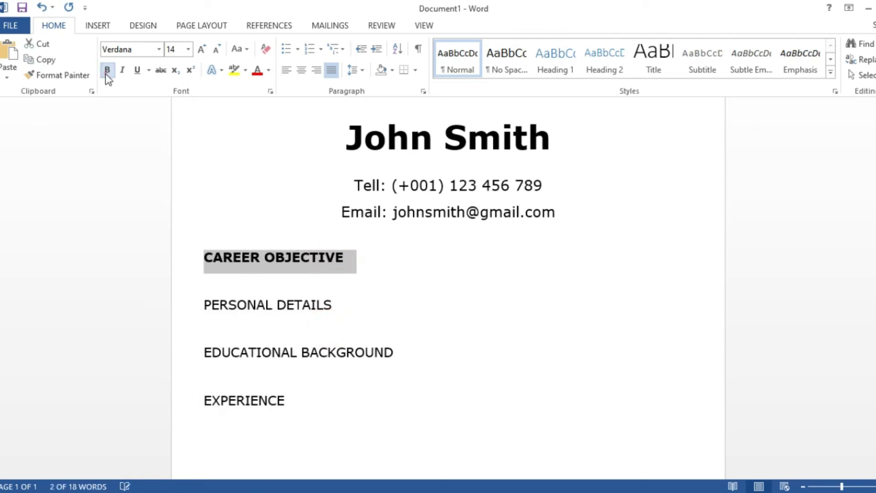
{"action": "left_click", "coordinate": [404, 71]}
{"action": "left_click", "coordinate": [352, 305]}
{"action": "left_click_drag", "start_coordinate": [343, 307], "coordinate": [210, 304]}
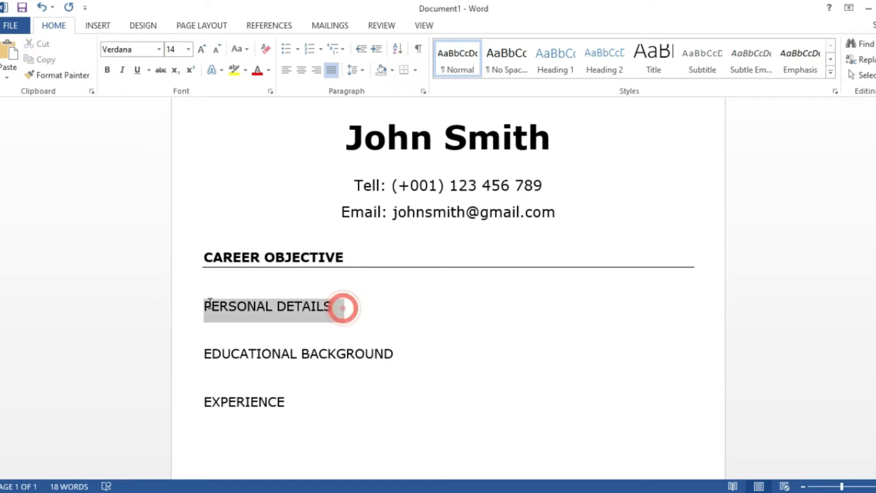
{"action": "left_click", "coordinate": [111, 71]}
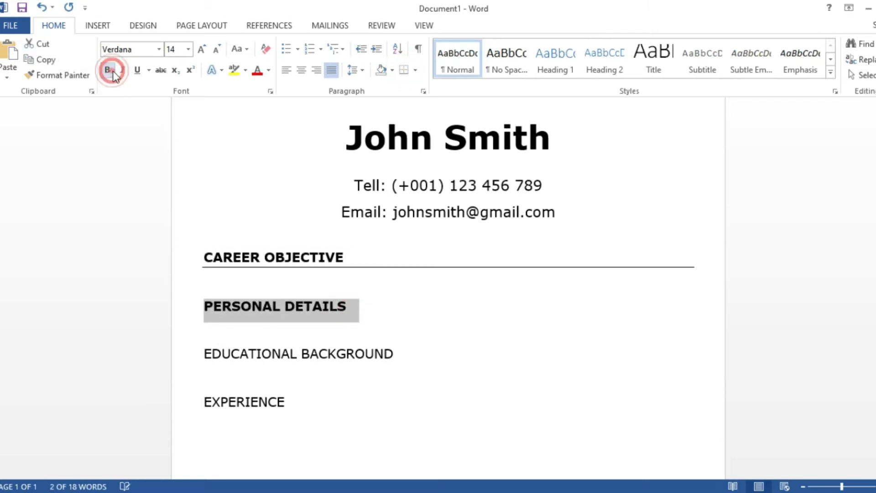
{"action": "left_click", "coordinate": [403, 71]}
- Make EDUCATIONAL BACKGROUND bold with a bottom border, and bold the EXPERIENCE heading
{"action": "left_click_drag", "start_coordinate": [401, 356], "coordinate": [197, 356]}
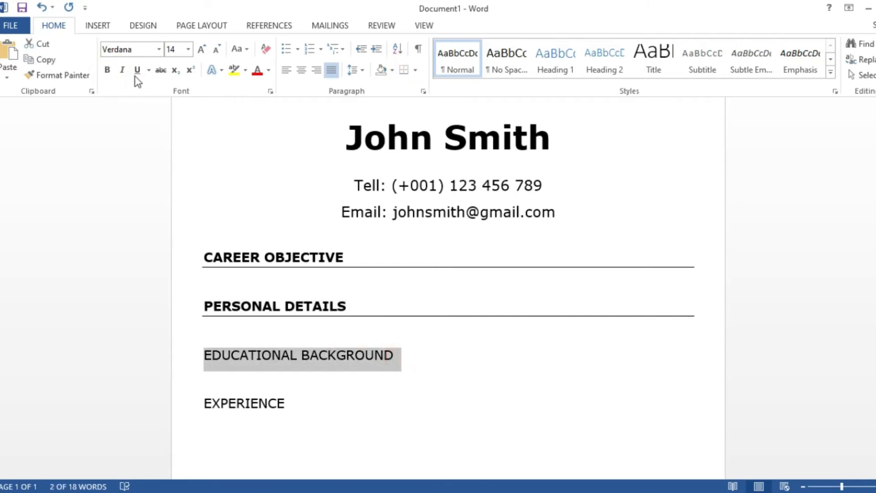
{"action": "left_click", "coordinate": [107, 70]}
{"action": "left_click", "coordinate": [403, 71]}
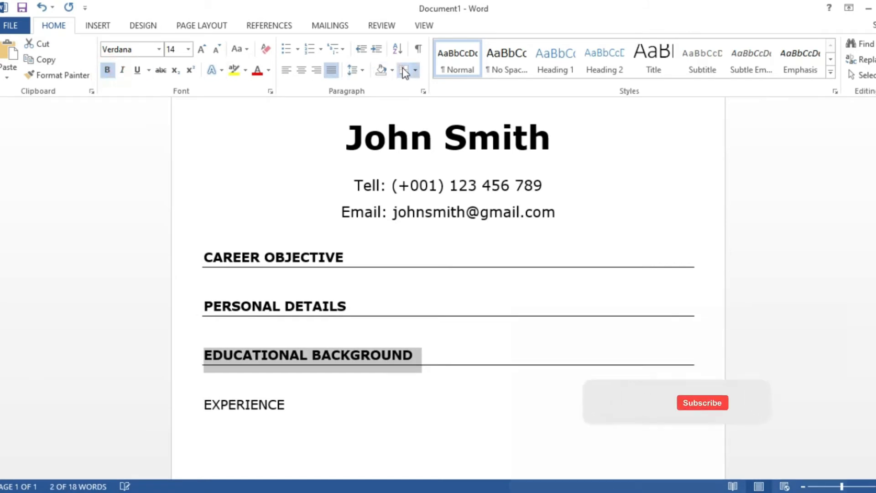
{"action": "left_click", "coordinate": [292, 413]}
{"action": "left_click_drag", "start_coordinate": [293, 412], "coordinate": [203, 403]}
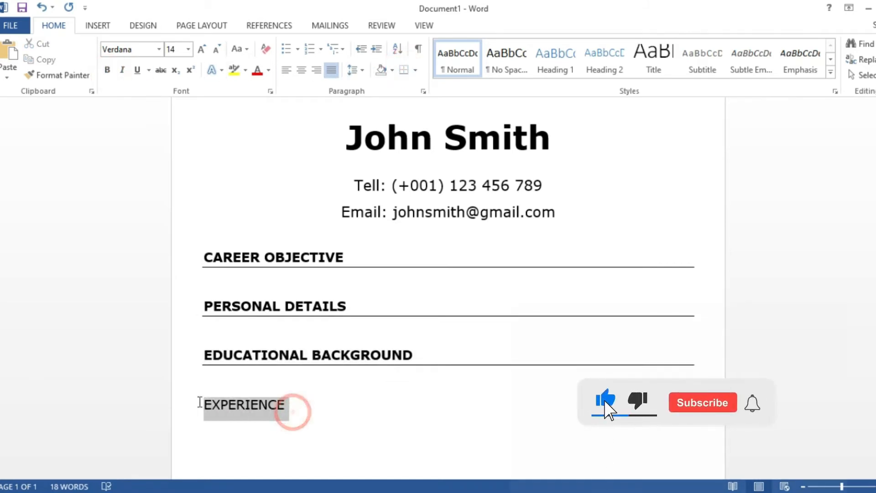
{"action": "left_click", "coordinate": [108, 71]}
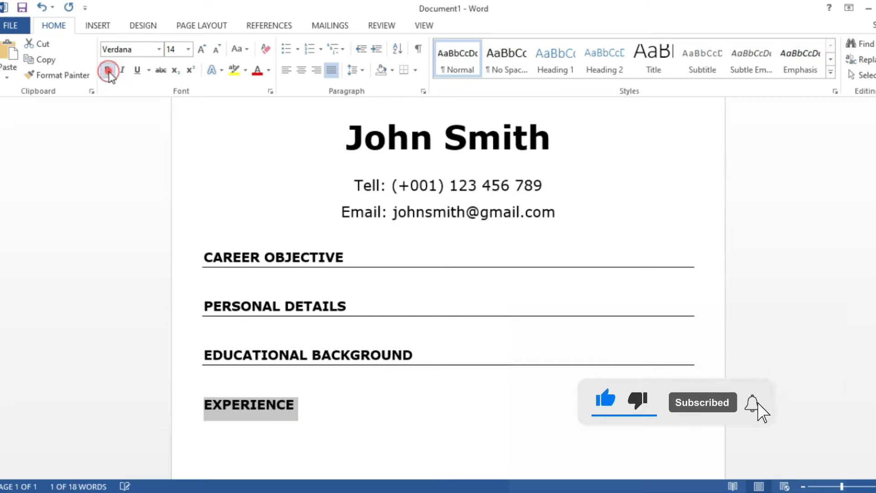
- Give EXPERIENCE a bottom border only, replacing the unwanted box border
{"action": "left_click", "coordinate": [403, 72]}
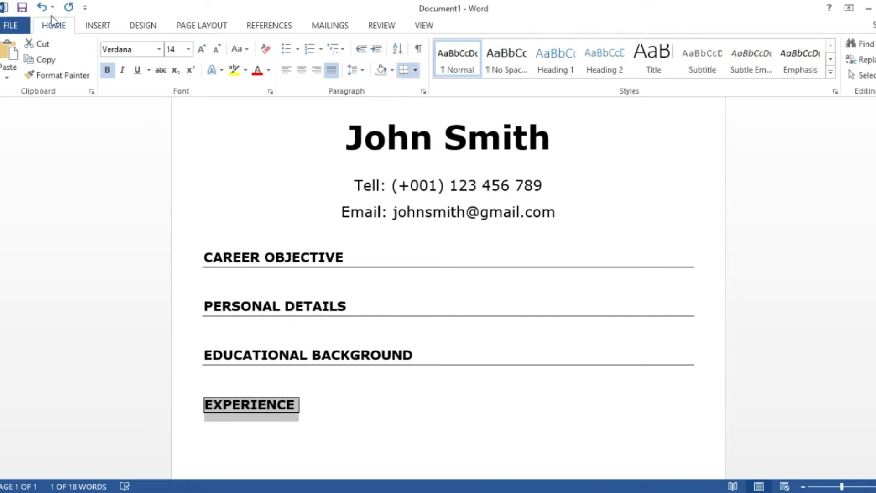
{"action": "left_click", "coordinate": [41, 7]}
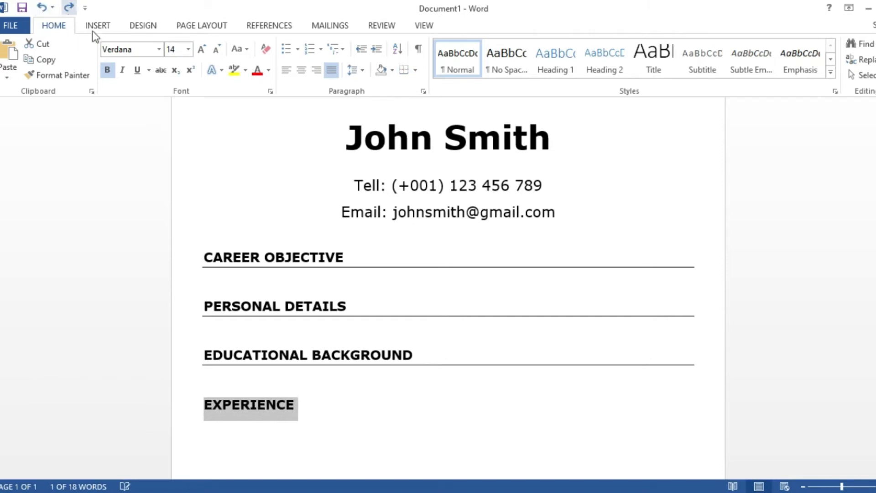
{"action": "left_click", "coordinate": [404, 73]}
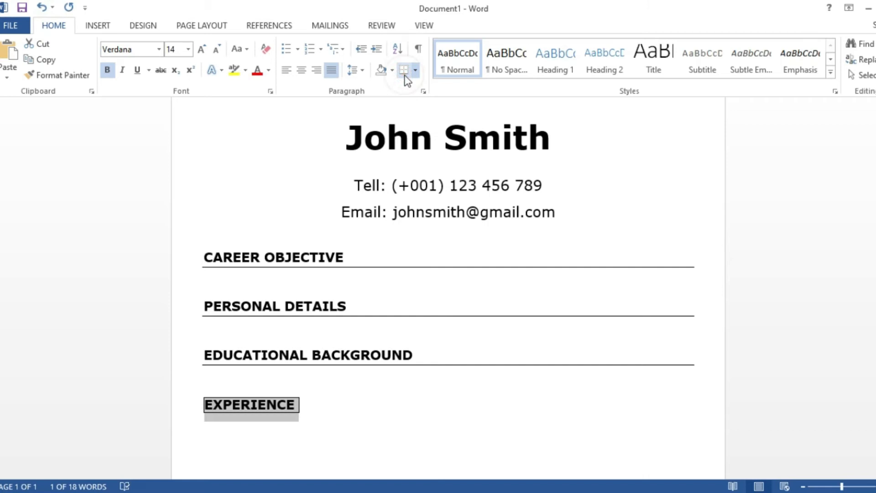
{"action": "left_click", "coordinate": [404, 73]}
{"action": "left_click", "coordinate": [325, 411]}
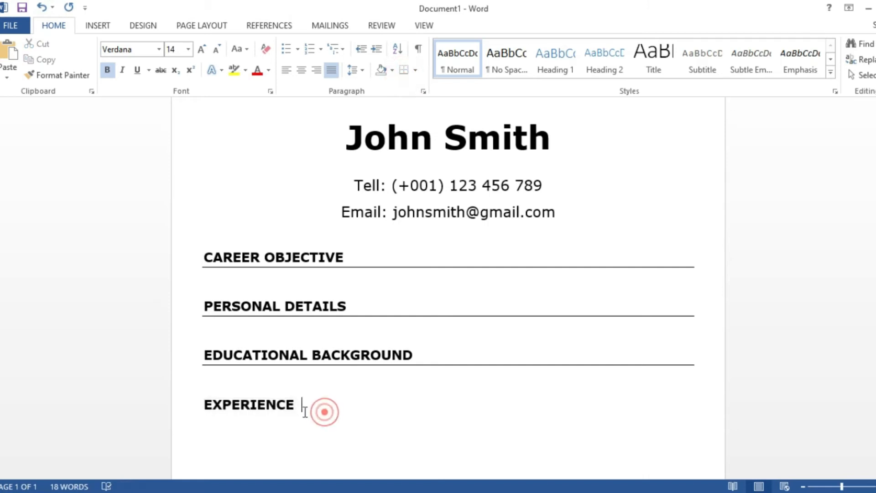
{"action": "double_click", "coordinate": [303, 405]}
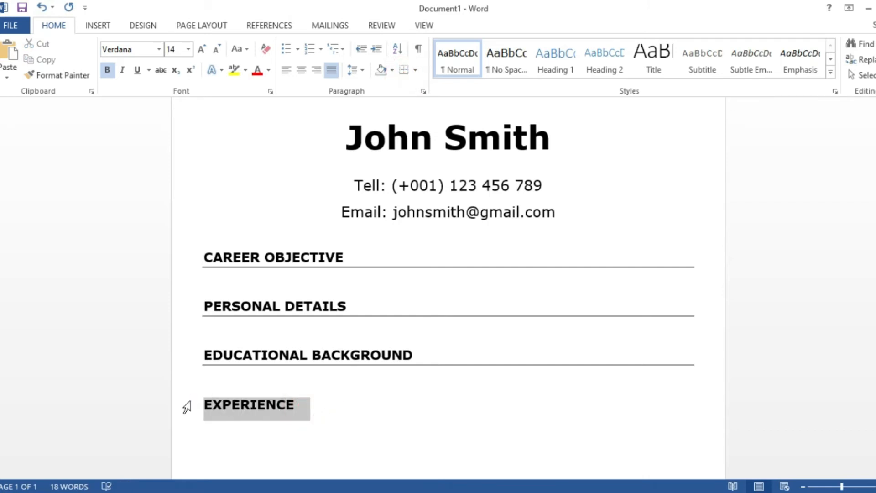
{"action": "left_click", "coordinate": [416, 71]}
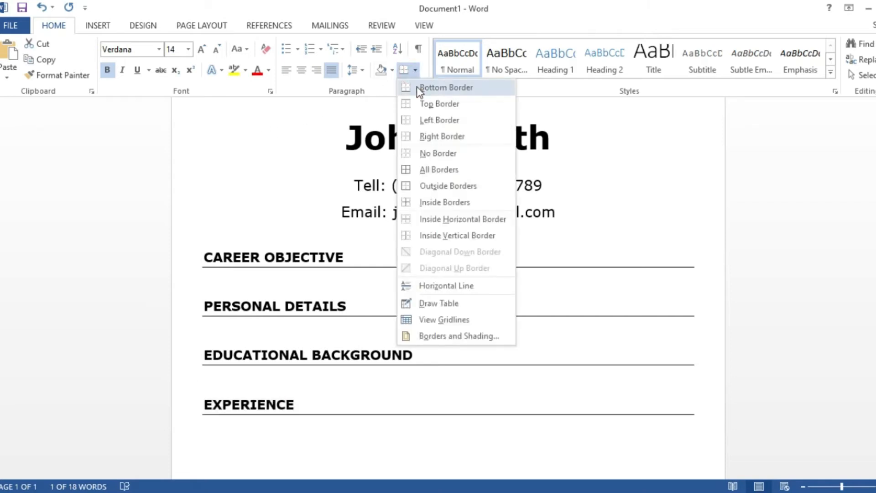
{"action": "left_click", "coordinate": [419, 89]}
{"action": "left_click", "coordinate": [373, 389]}
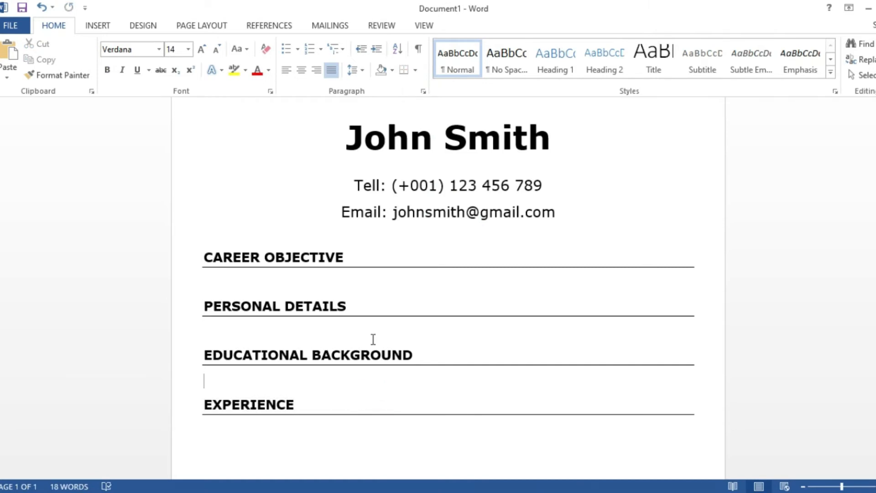
- Add an extra empty line under the CAREER OBJECTIVE heading
{"action": "left_click", "coordinate": [329, 282]}
{"action": "key", "text": "Return"}
{"action": "key", "text": "Return"}
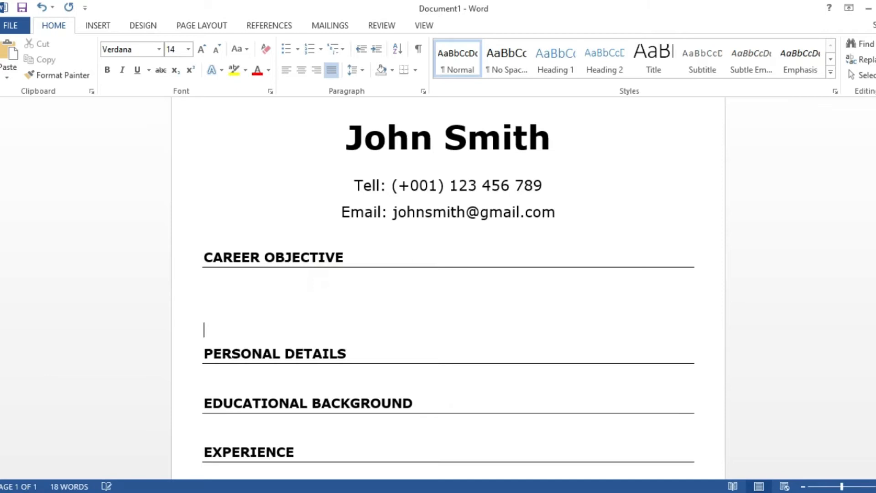
{"action": "right_click", "coordinate": [204, 285]}
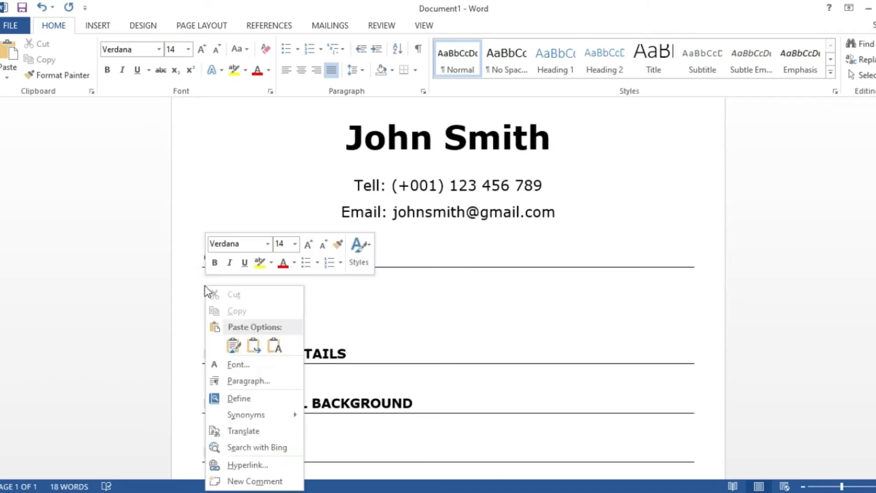
{"action": "left_click", "coordinate": [317, 302]}
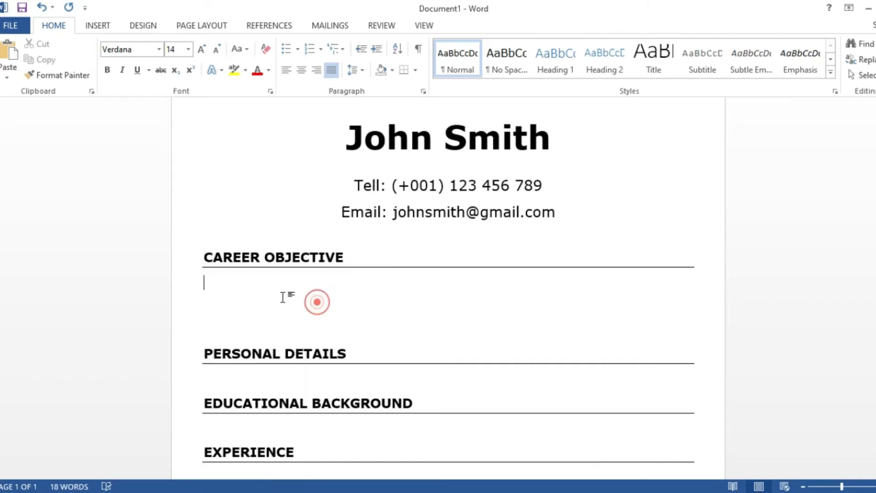
- Copy the two selected sentences from Notepad and return to Word
{"action": "key", "text": "alt+Tab"}
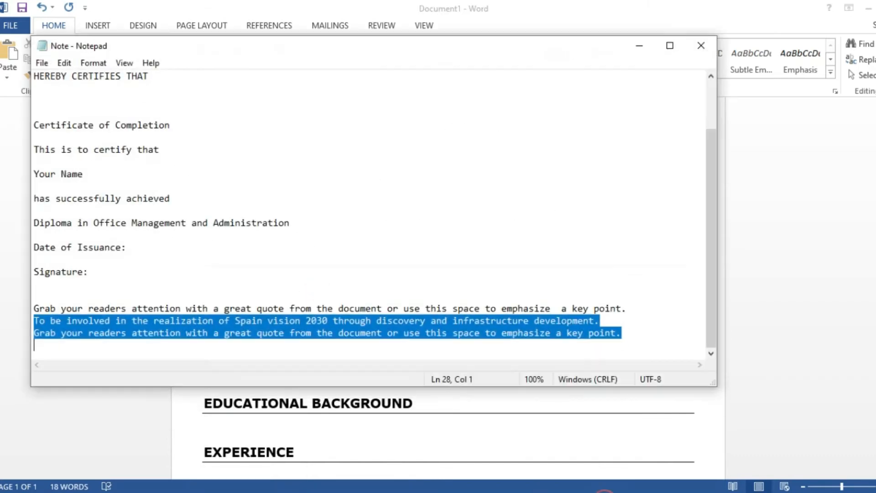
{"action": "right_click", "coordinate": [330, 325]}
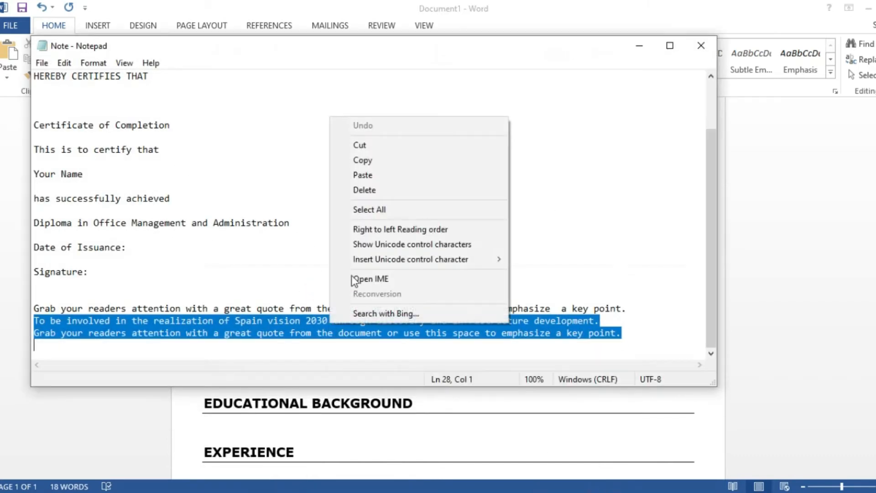
{"action": "left_click", "coordinate": [364, 159]}
{"action": "left_click", "coordinate": [639, 46]}
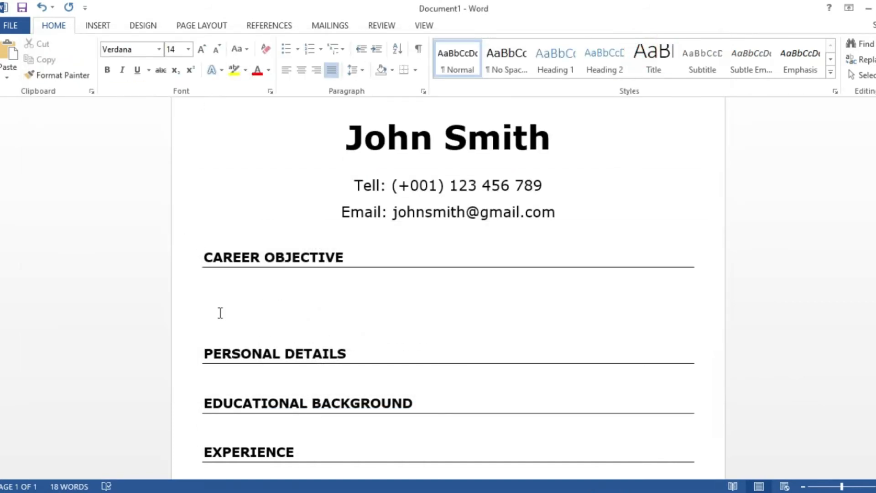
- Paste the two sentences under CAREER OBJECTIVE, shrink them to 12 pt and correct 'readers' to 'reader's'
{"action": "right_click", "coordinate": [211, 279]}
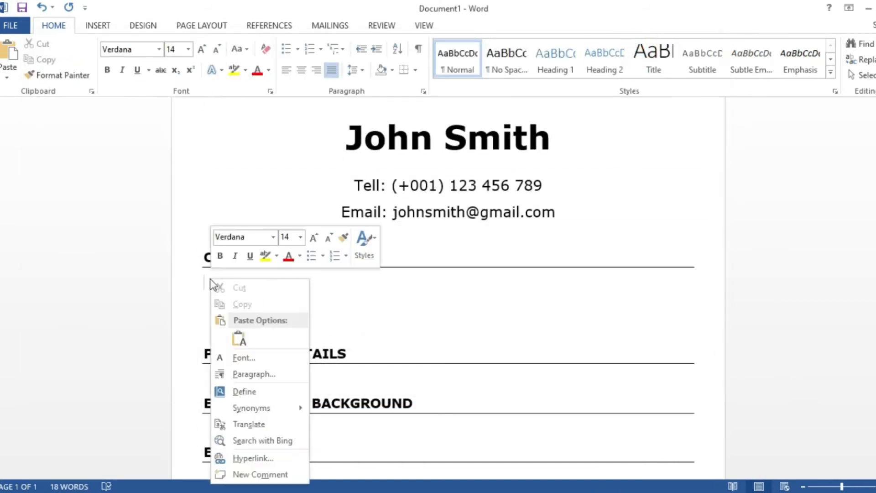
{"action": "left_click", "coordinate": [237, 338]}
{"action": "left_click_drag", "start_coordinate": [442, 338], "coordinate": [212, 286]}
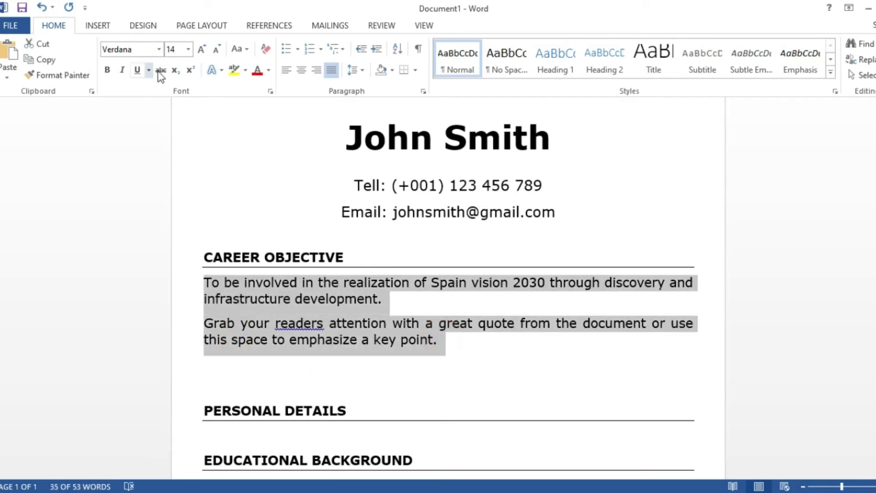
{"action": "left_click", "coordinate": [217, 49]}
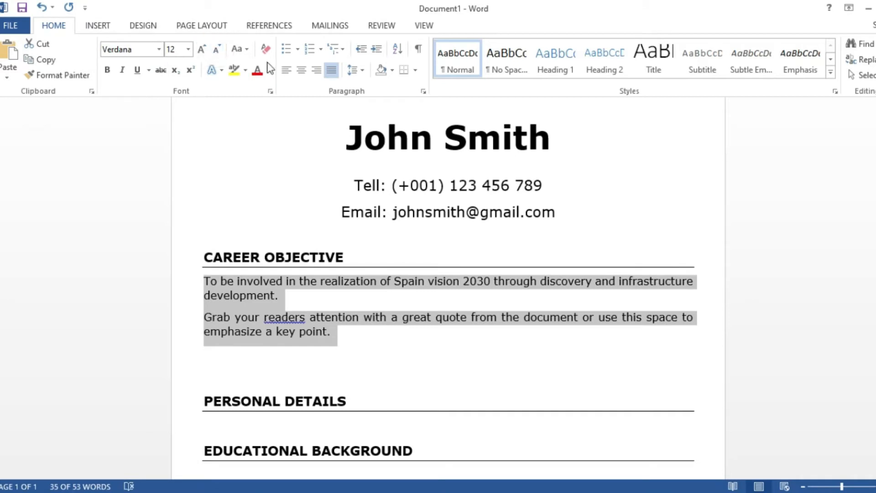
{"action": "right_click", "coordinate": [295, 317]}
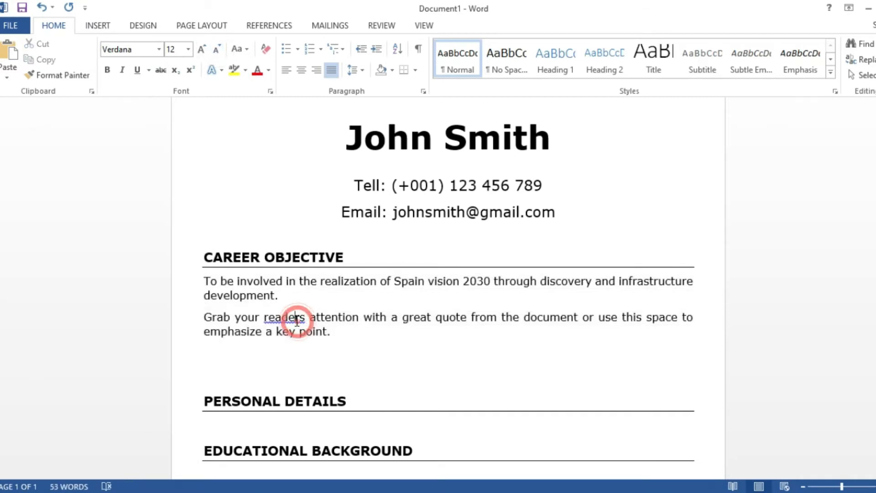
{"action": "left_click", "coordinate": [328, 338]}
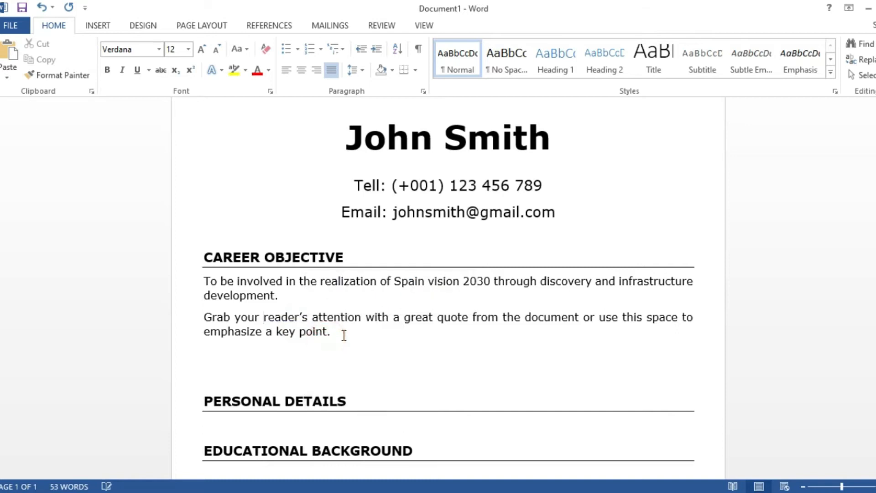
- Add blank lines beneath the PERSONAL DETAILS heading
{"action": "scroll", "coordinate": [343, 411], "scroll_direction": "down", "scroll_amount": 1}
{"action": "left_click", "coordinate": [345, 395]}
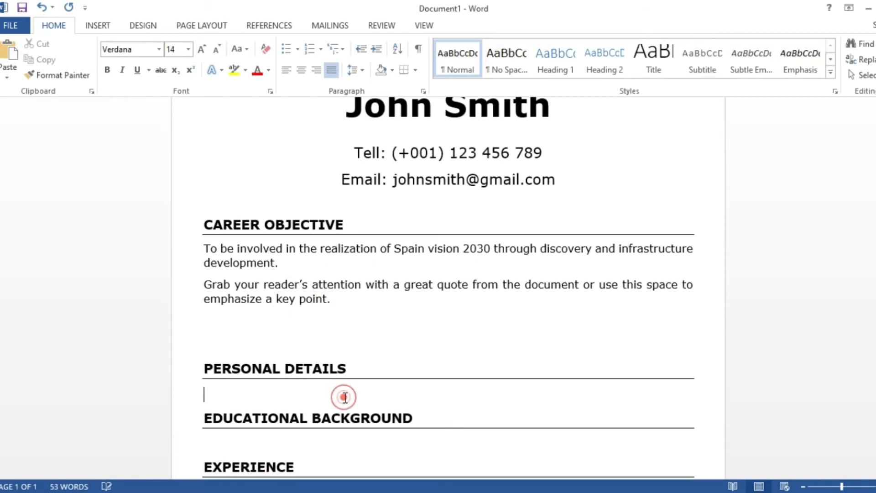
{"action": "key", "text": "Return"}
{"action": "key", "text": "Return"}
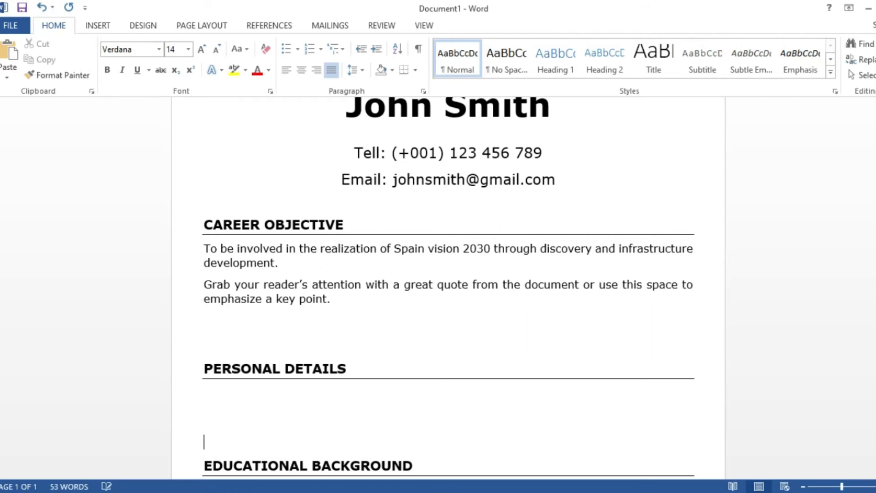
{"action": "scroll", "coordinate": [215, 383], "scroll_direction": "down", "scroll_amount": 2}
{"action": "left_click", "coordinate": [199, 334]}
{"action": "key", "text": "Return"}
{"action": "key", "text": "Return"}
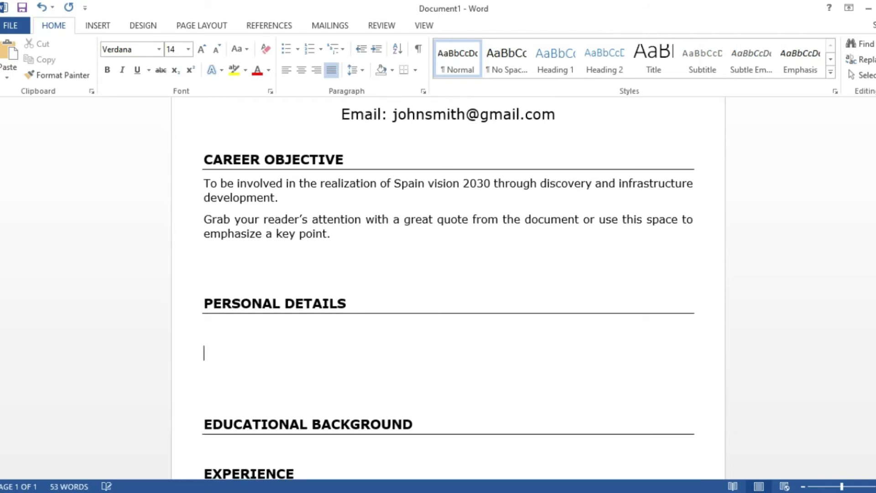
{"action": "left_click", "coordinate": [213, 337]}
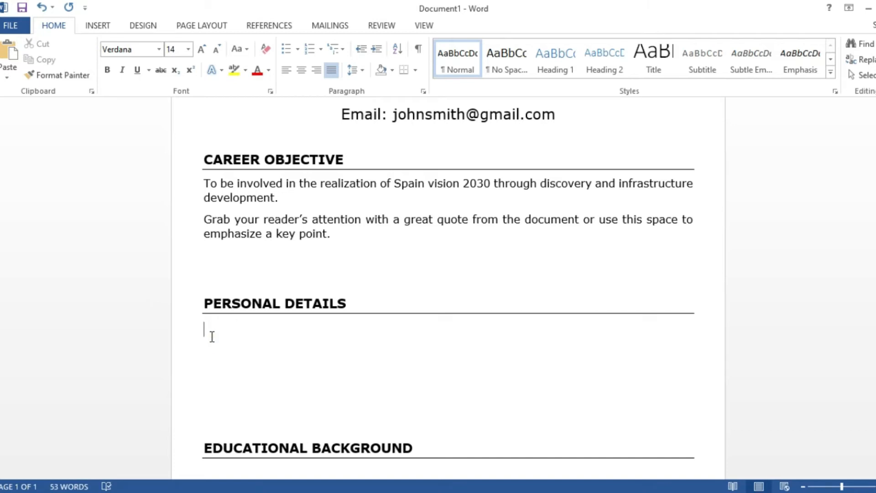
- Insert a two-column, five-row table under PERSONAL DETAILS
{"action": "left_click", "coordinate": [98, 26]}
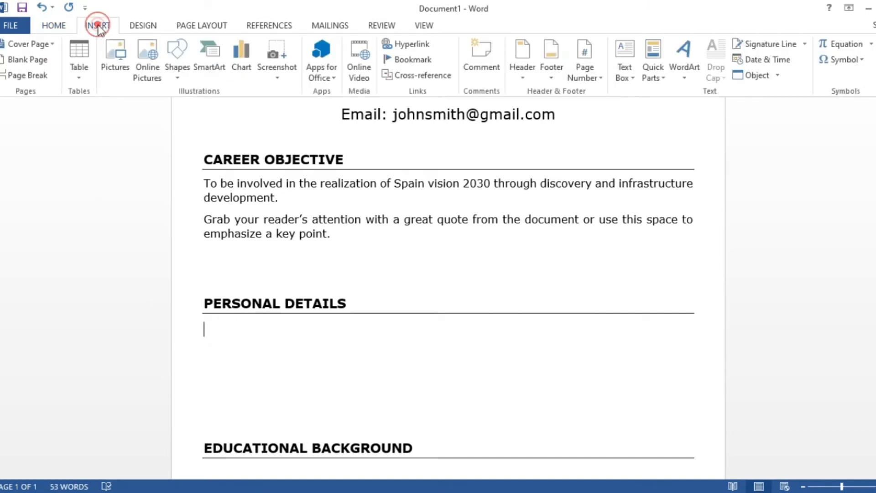
{"action": "left_click", "coordinate": [84, 68]}
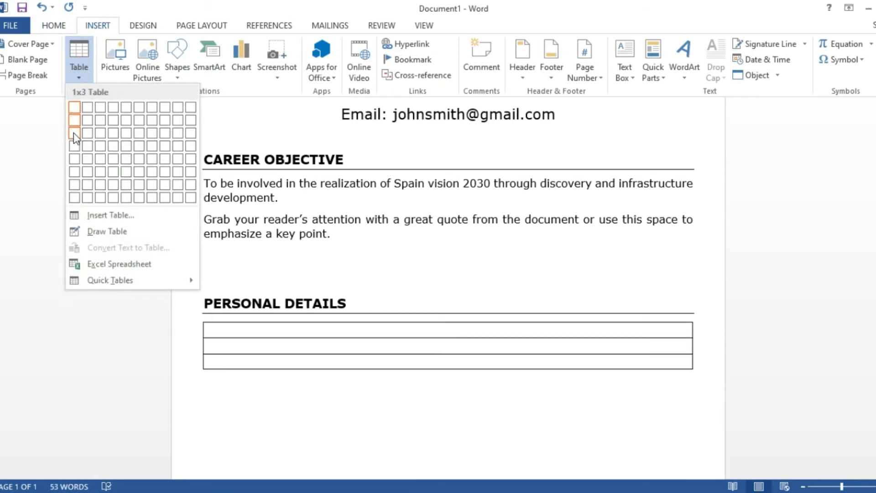
{"action": "left_click", "coordinate": [82, 158]}
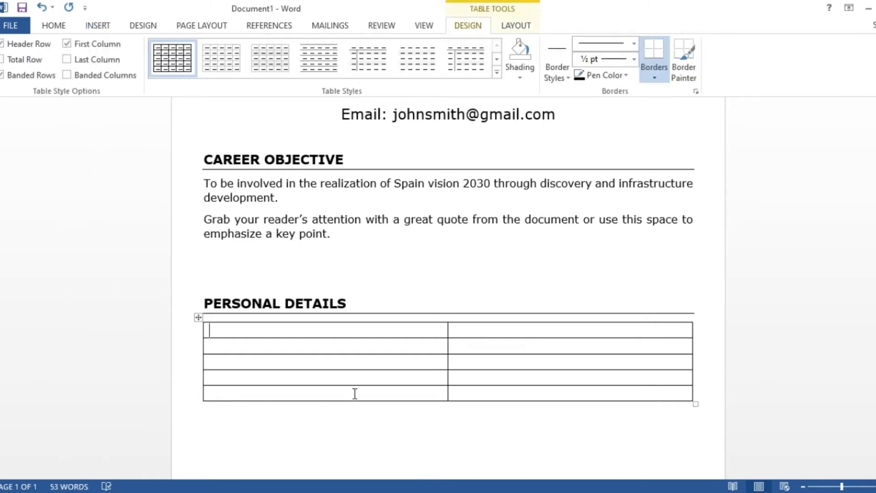
- Set the table's left and right cell margins to 0
{"action": "left_click", "coordinate": [518, 27]}
{"action": "left_click", "coordinate": [736, 59]}
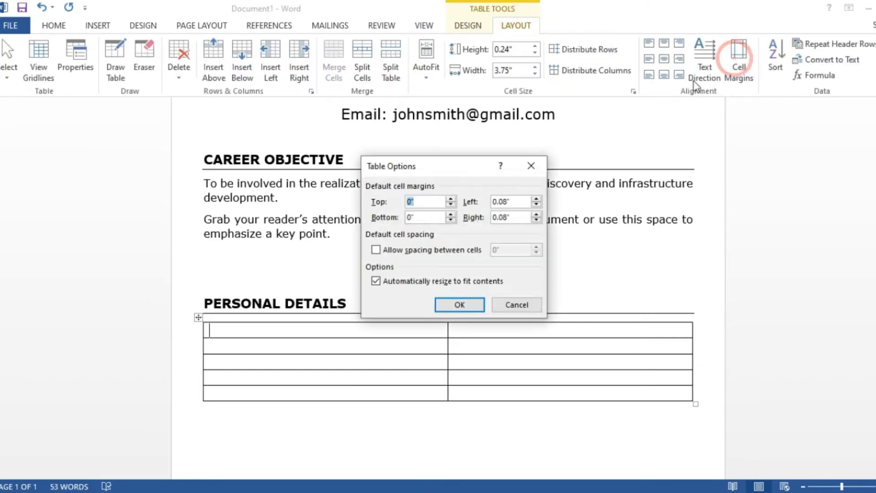
{"action": "double_click", "coordinate": [519, 203]}
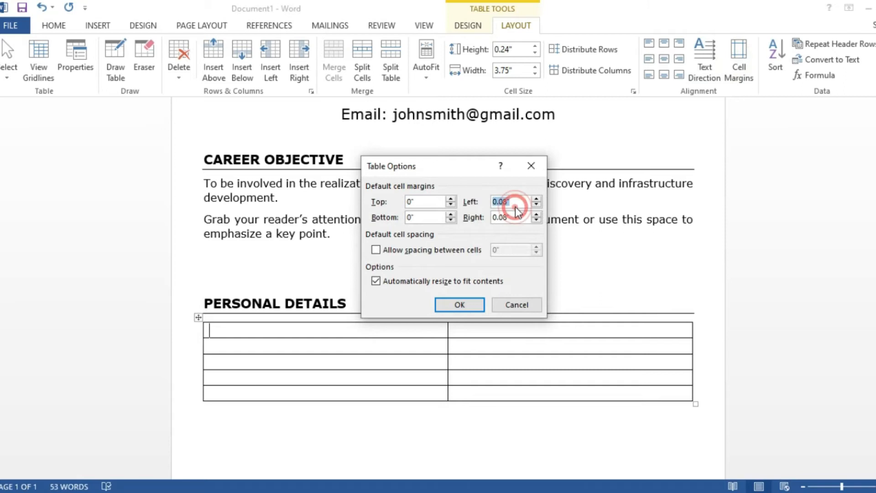
{"action": "type", "text": "0"}
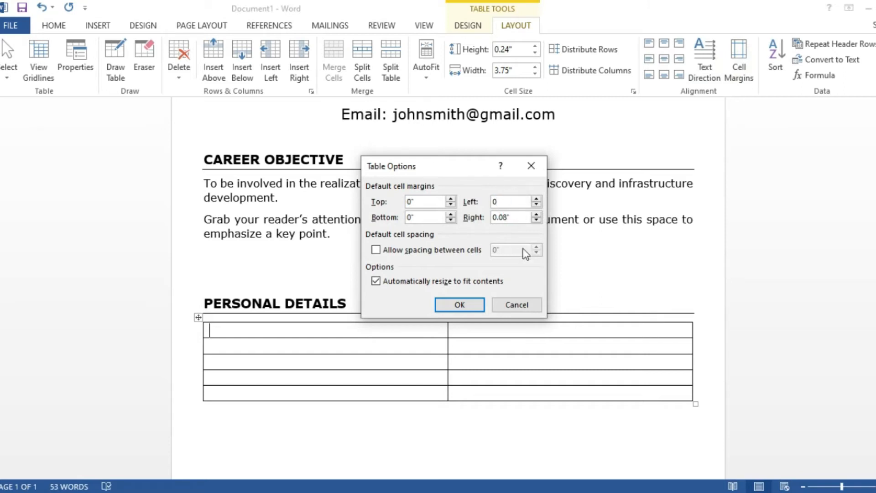
{"action": "double_click", "coordinate": [509, 217]}
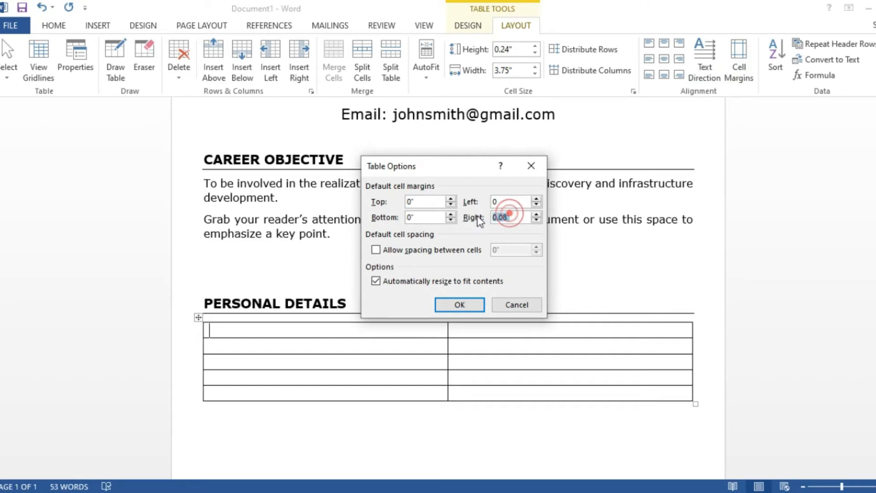
{"action": "type", "text": "0"}
{"action": "left_click", "coordinate": [467, 304]}
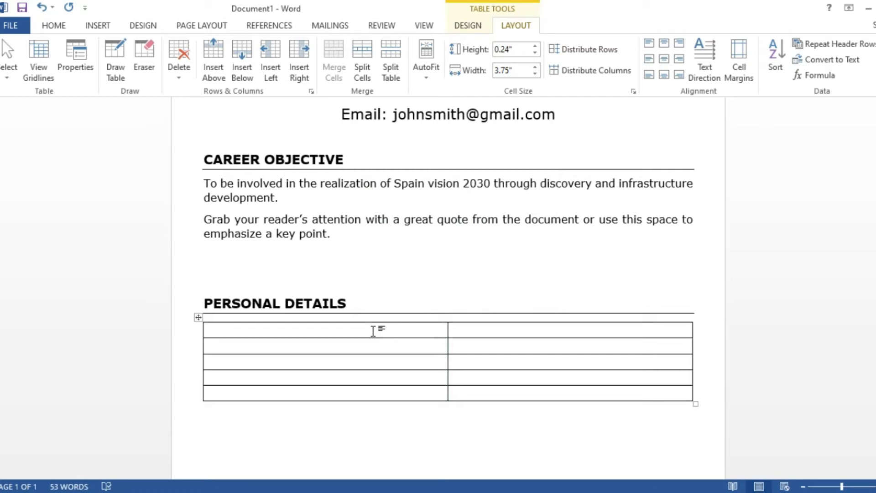
- Fill the first table row with the Surname label and the surname
{"action": "type", "text": "SURNAME"}
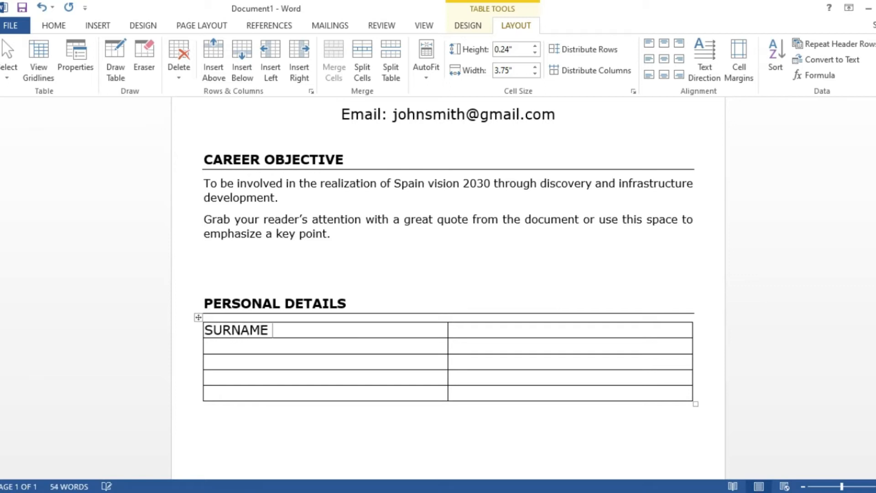
{"action": "key", "text": "BackSpace"}
{"action": "key", "text": "BackSpace"}
{"action": "key", "text": "BackSpace"}
{"action": "key", "text": "BackSpace"}
{"action": "key", "text": "BackSpace"}
{"action": "key", "text": "BackSpace"}
{"action": "type", "text": "urname"}
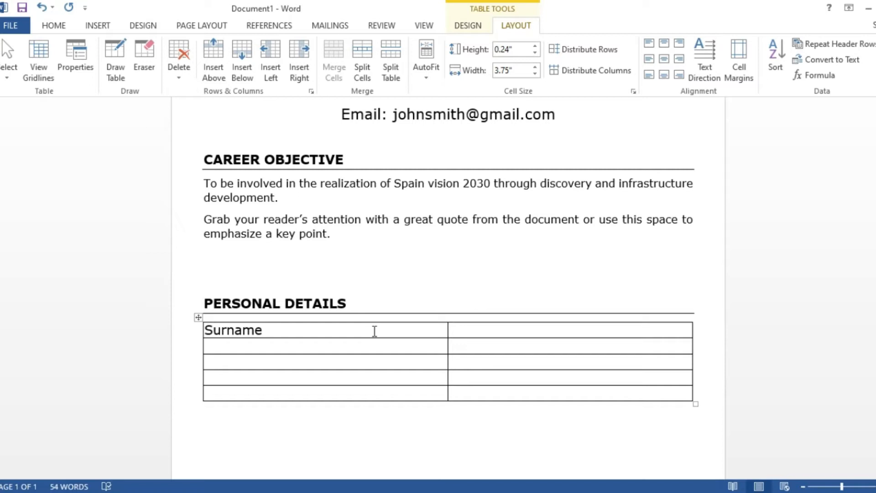
{"action": "left_click", "coordinate": [554, 224]}
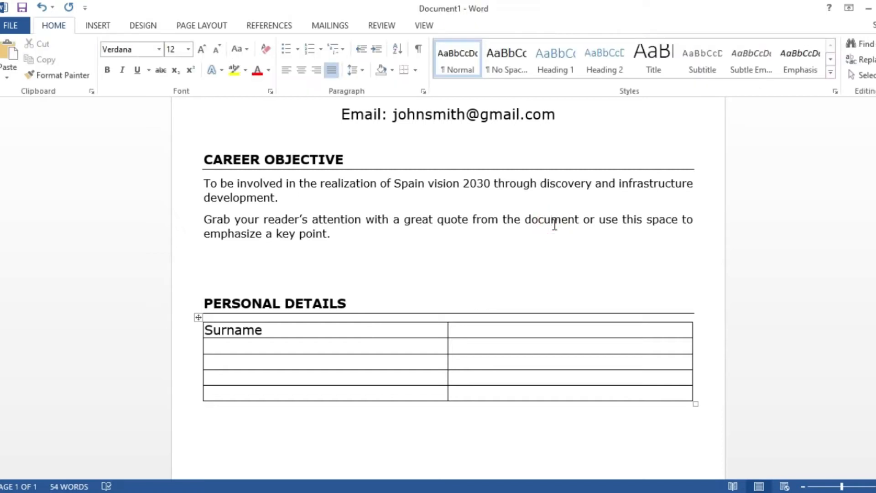
{"action": "left_click", "coordinate": [499, 330]}
{"action": "type", "text": "smith"}
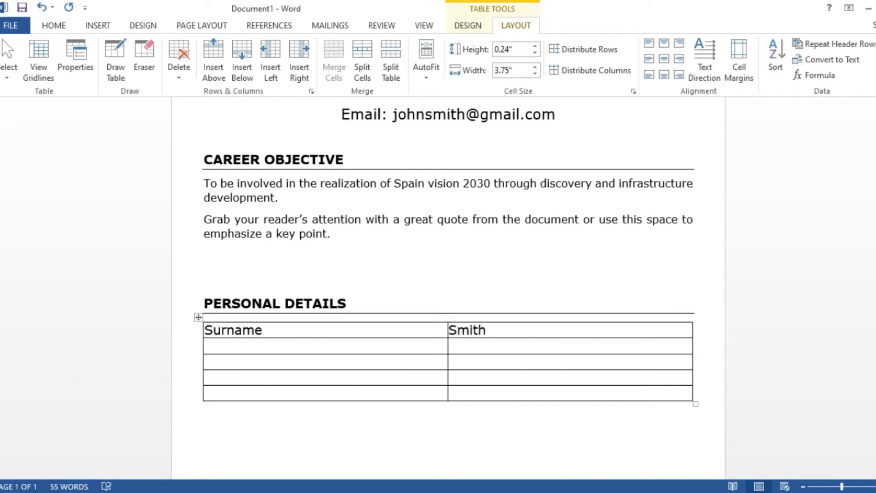
- Fill the second row with the Name label and the first name
{"action": "left_click", "coordinate": [389, 345]}
{"action": "type", "text": "name"}
{"action": "left_click", "coordinate": [389, 347]}
{"action": "type", "text": "J"}
{"action": "key", "text": "BackSpace"}
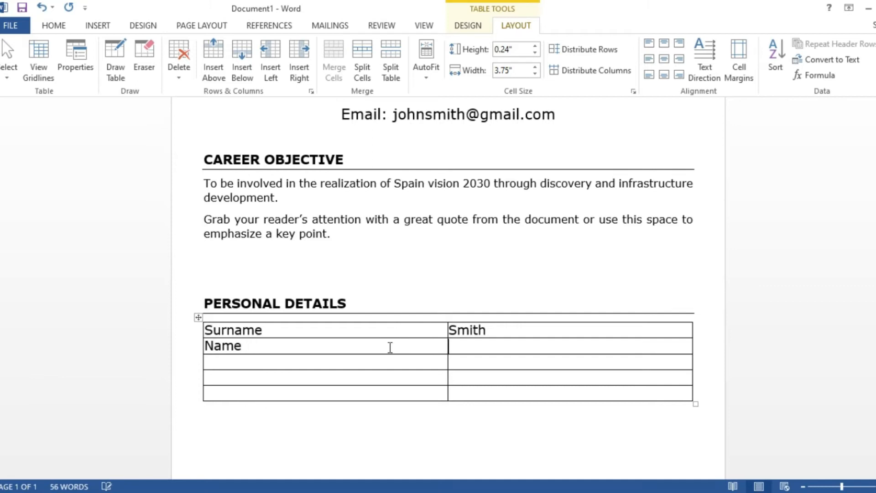
{"action": "type", "text": "Jo"}
{"action": "key", "text": "BackSpace"}
{"action": "type", "text": "ohn"}
- Add the Date of Birth and Place of Birth rows with their values
{"action": "left_click", "coordinate": [344, 363]}
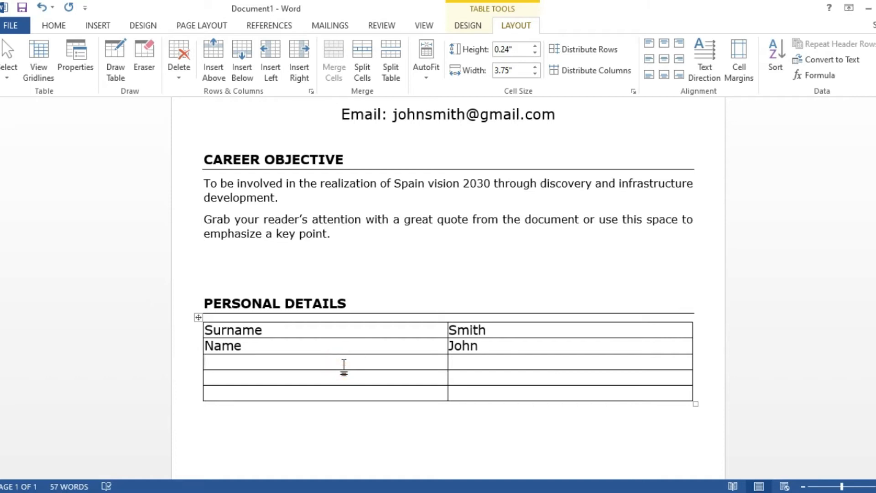
{"action": "type", "text": "date of Birth"}
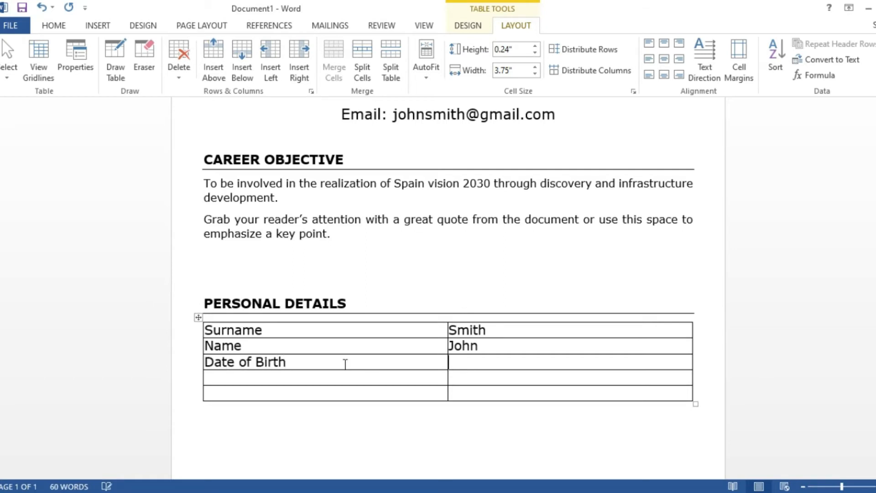
{"action": "type", "text": "09-04-1992"}
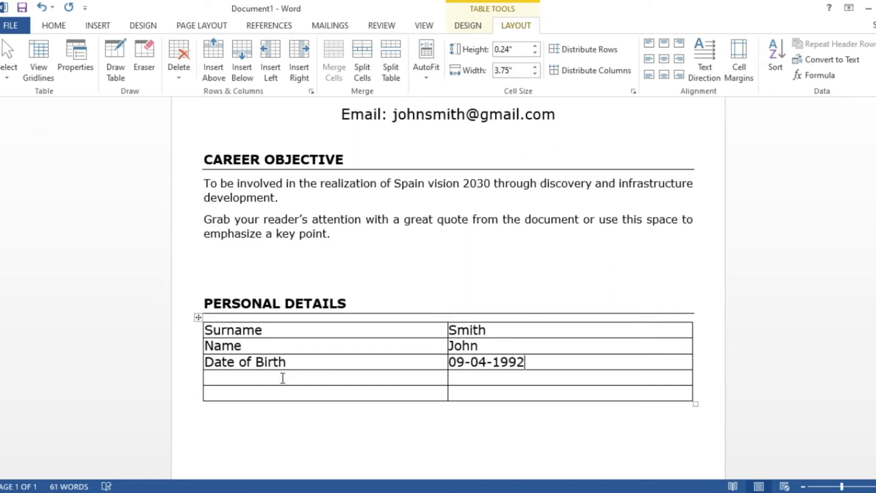
{"action": "left_click", "coordinate": [282, 378]}
{"action": "type", "text": "place of Birth"}
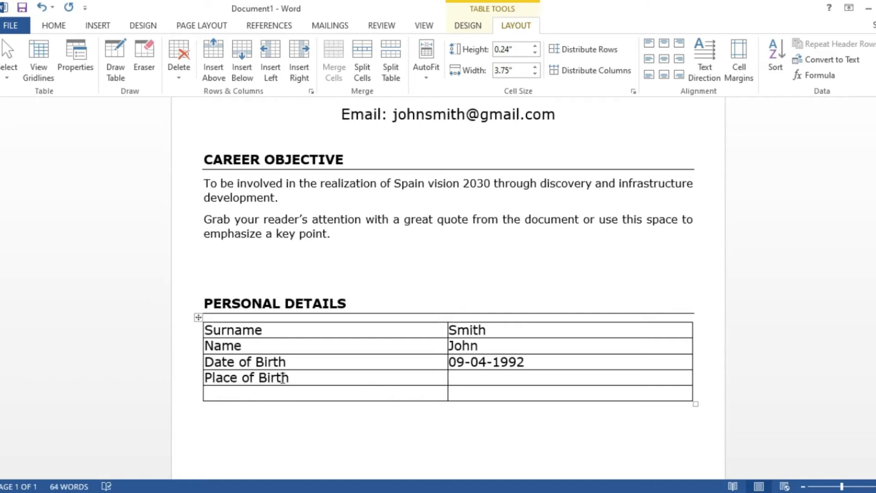
{"action": "key", "text": "Tab"}
{"action": "type", "text": "madrid "}
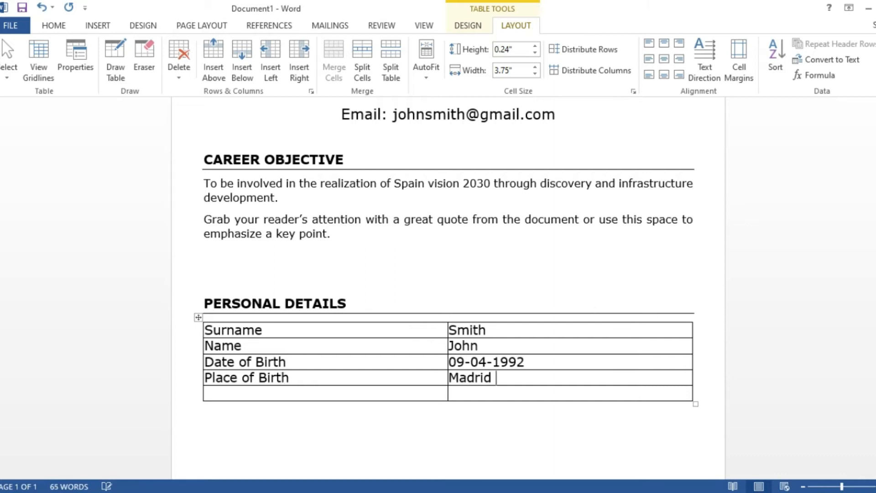
{"action": "type", "text": "- Spain"}
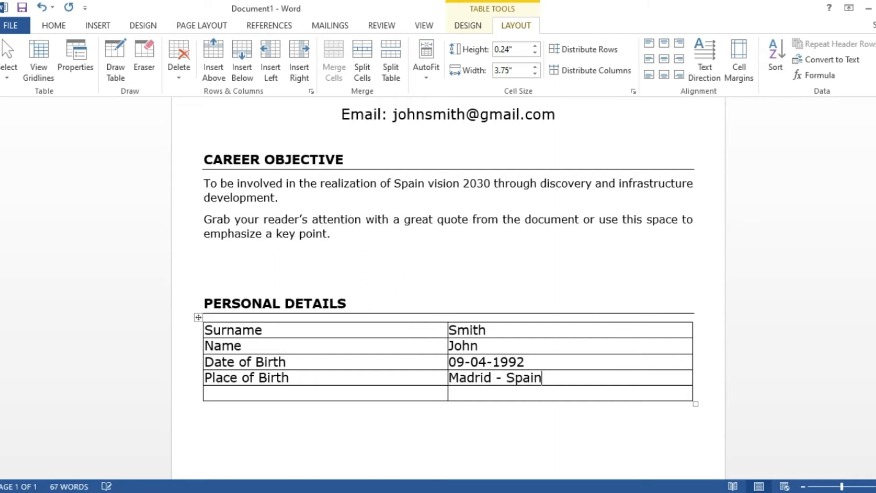
- Prefix each of the four right-column values with a colon
{"action": "left_click", "coordinate": [449, 331]}
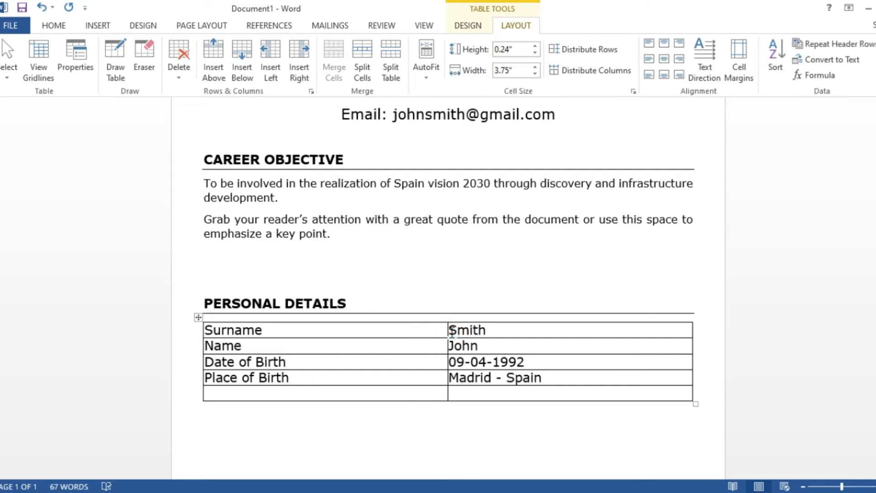
{"action": "type", "text": ":"}
{"action": "left_click", "coordinate": [450, 347]}
{"action": "type", "text": ":"}
{"action": "left_click", "coordinate": [450, 362]}
{"action": "type", "text": ":"}
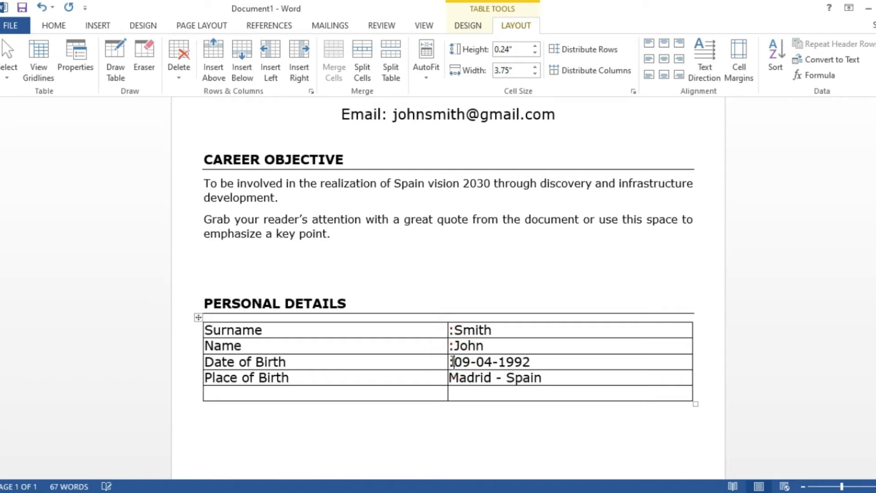
{"action": "left_click", "coordinate": [450, 379]}
{"action": "type", "text": ":"}
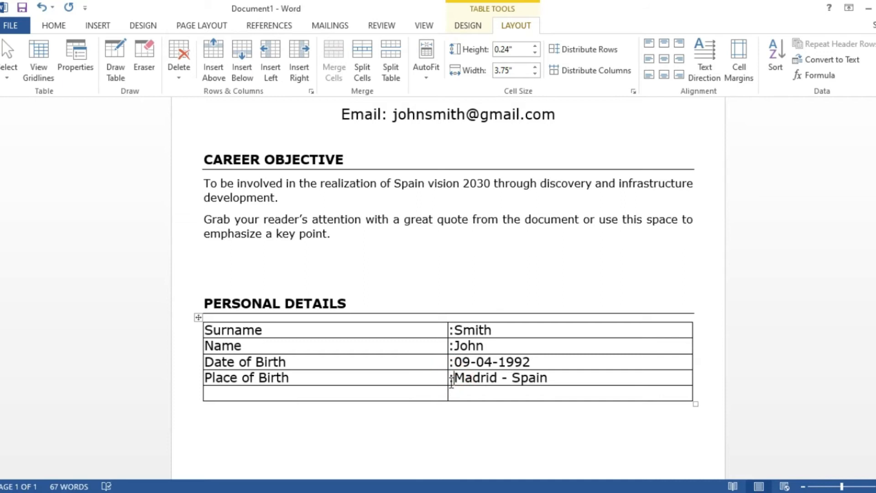
{"action": "left_click", "coordinate": [197, 318]}
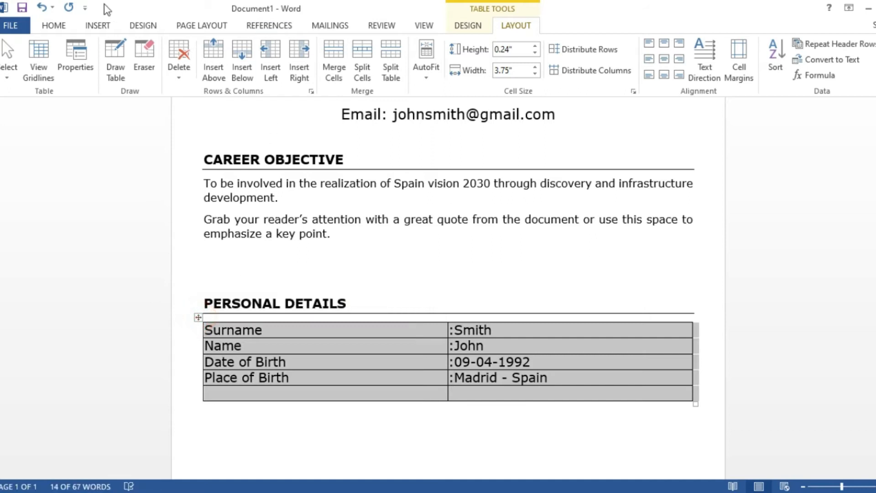
- Apply No Border to the Personal Details table and stretch its rows taller
{"action": "left_click", "coordinate": [54, 26]}
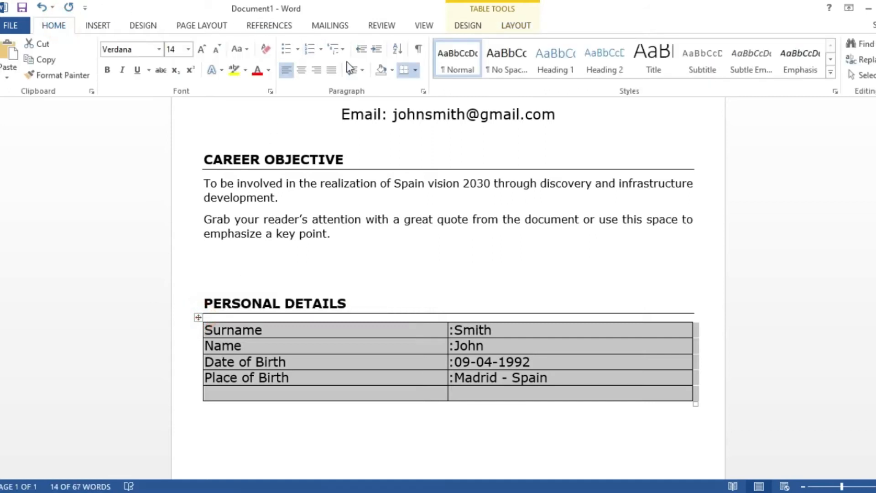
{"action": "left_click", "coordinate": [415, 70]}
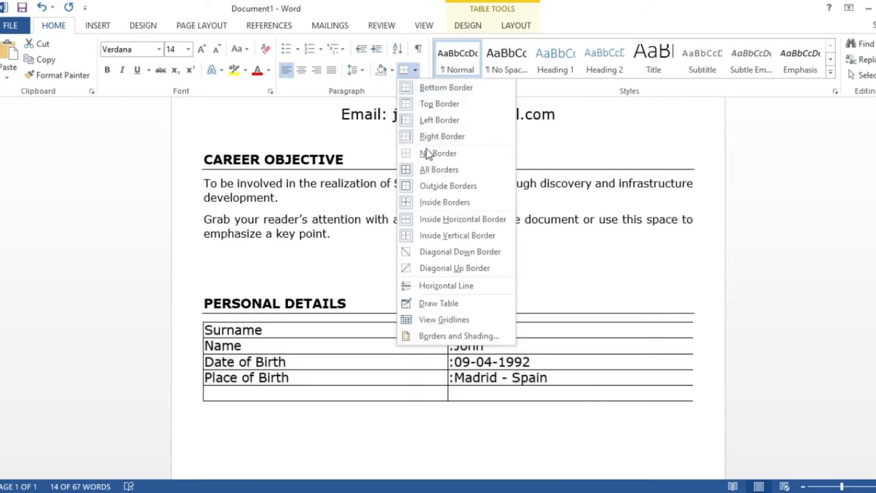
{"action": "left_click", "coordinate": [426, 151]}
{"action": "left_click", "coordinate": [418, 415]}
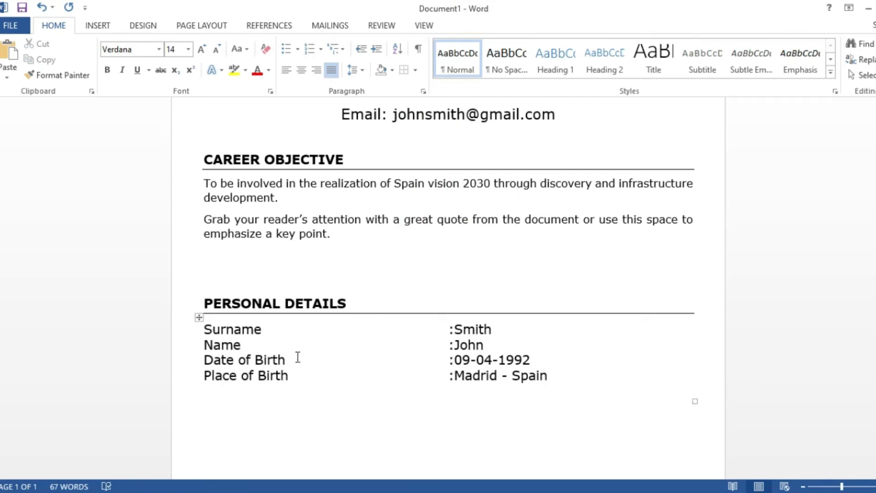
{"action": "left_click_drag", "start_coordinate": [695, 402], "coordinate": [694, 417]}
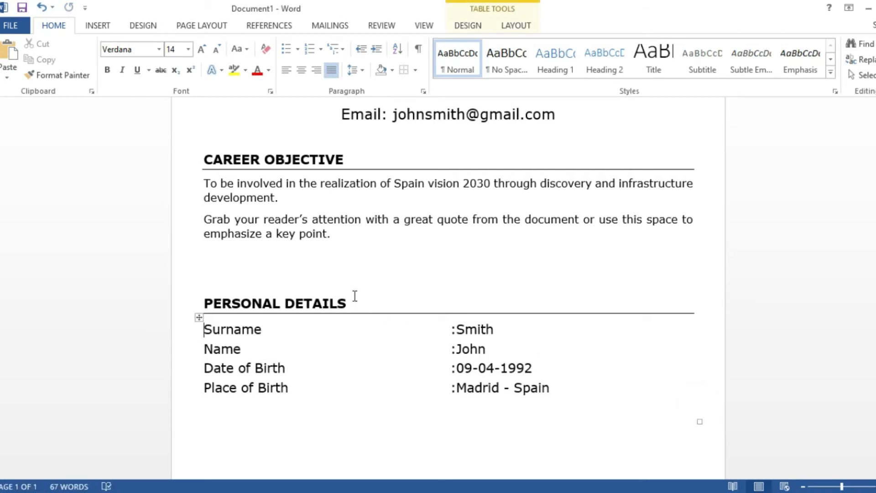
- Delete two blank lines above EDUCATIONAL BACKGROUND and add an empty line beneath the heading
{"action": "scroll", "coordinate": [355, 296], "scroll_direction": "down", "scroll_amount": 4}
{"action": "left_click", "coordinate": [218, 314]}
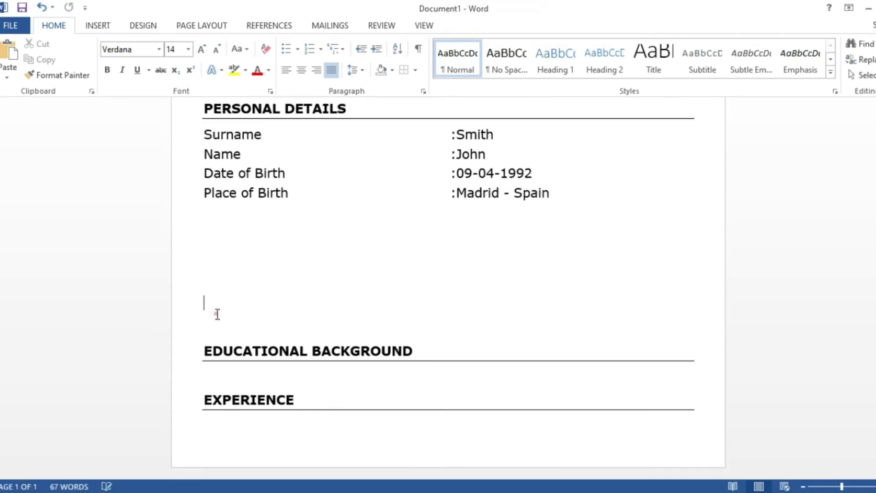
{"action": "key", "text": "BackSpace"}
{"action": "key", "text": "BackSpace"}
{"action": "key", "text": "BackSpace"}
{"action": "key", "text": "BackSpace"}
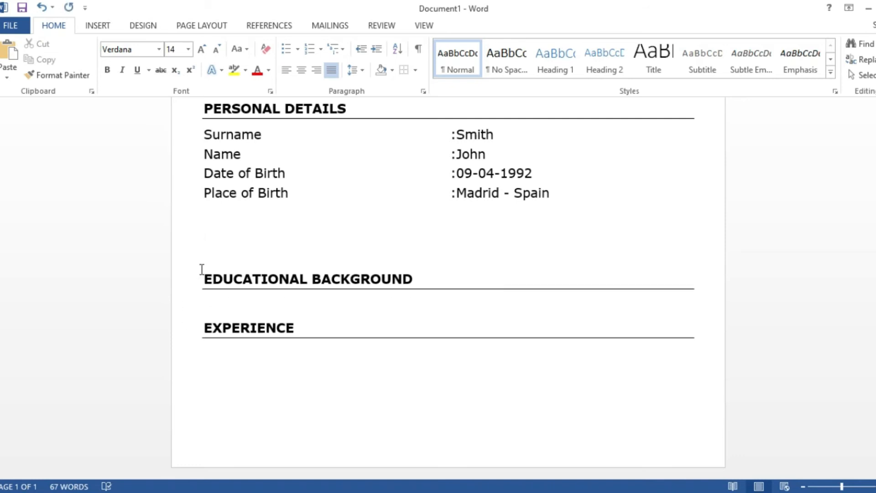
{"action": "key", "text": "BackSpace"}
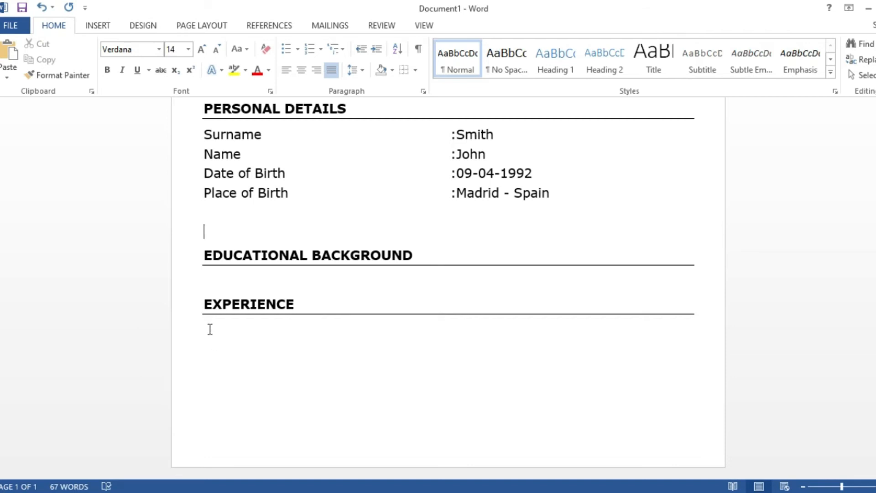
{"action": "left_click", "coordinate": [215, 277]}
{"action": "key", "text": "Return"}
{"action": "left_click", "coordinate": [207, 278]}
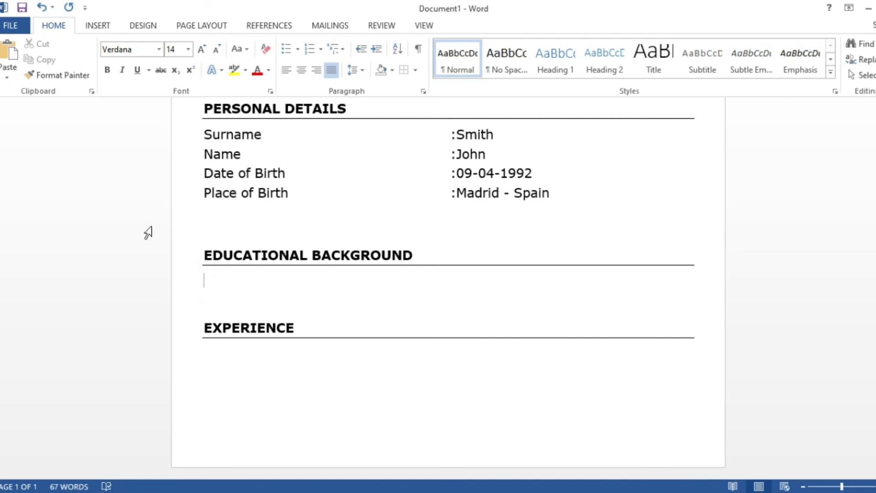
{"action": "left_click", "coordinate": [83, 26]}
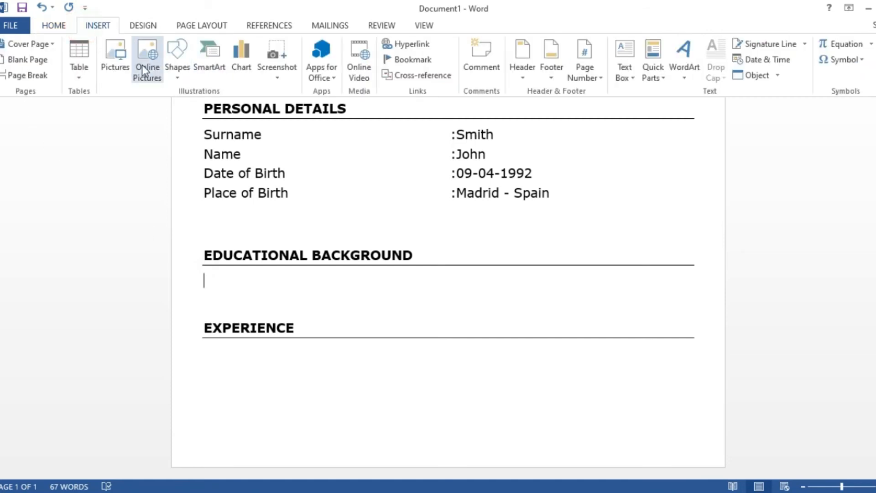
- Insert a 2x2 table with 0 left and right cell margins, typing HIGH SCHOOL in the first cell
{"action": "left_click", "coordinate": [80, 68]}
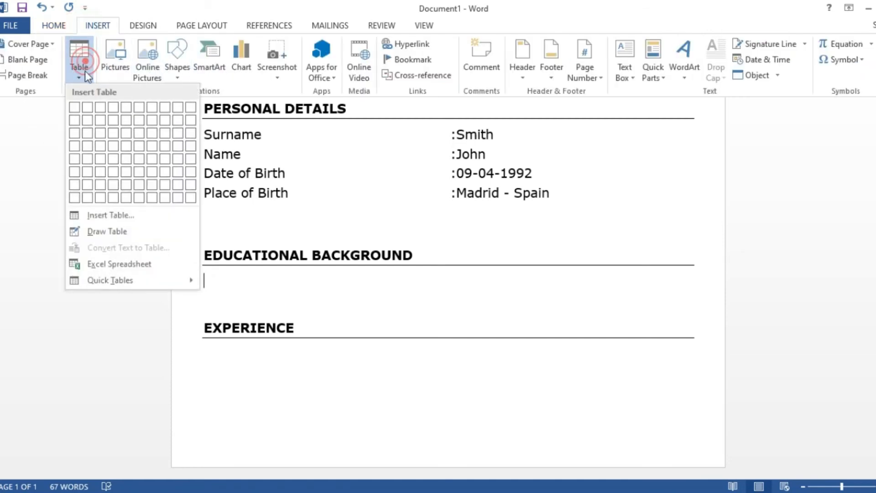
{"action": "left_click", "coordinate": [87, 122]}
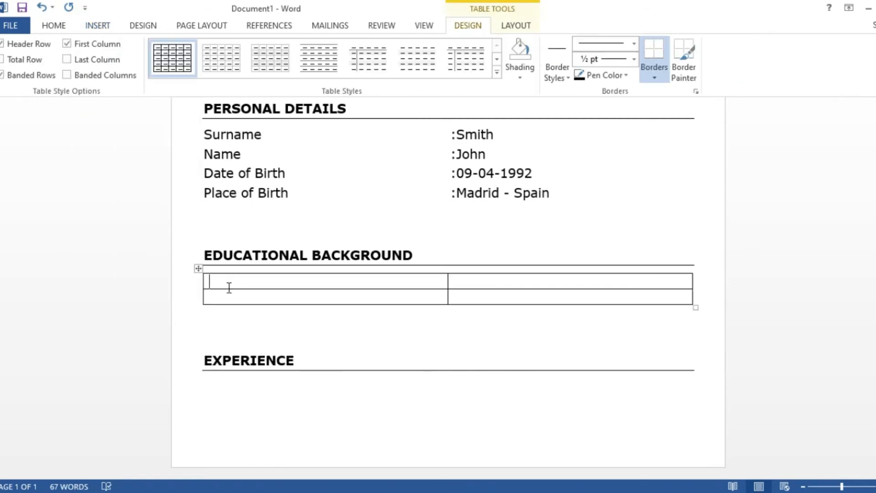
{"action": "left_click", "coordinate": [513, 26]}
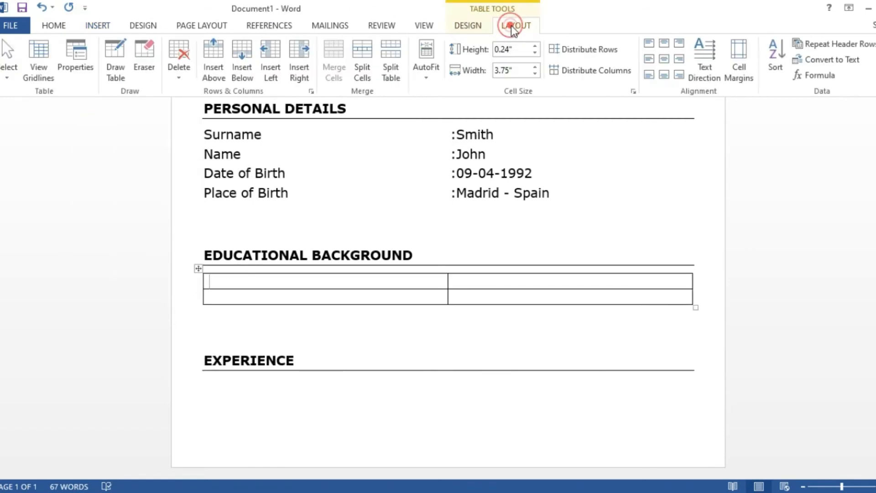
{"action": "left_click", "coordinate": [747, 71]}
{"action": "left_click", "coordinate": [502, 202]}
{"action": "double_click", "coordinate": [516, 204]}
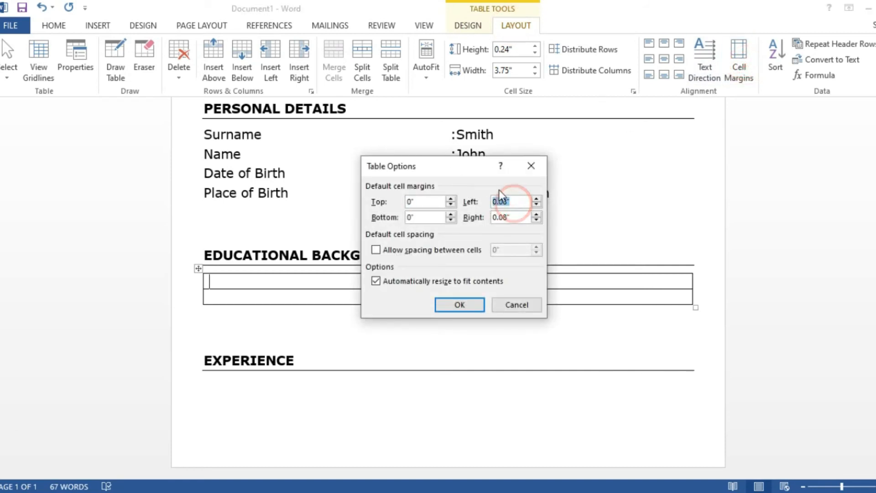
{"action": "type", "text": "0"}
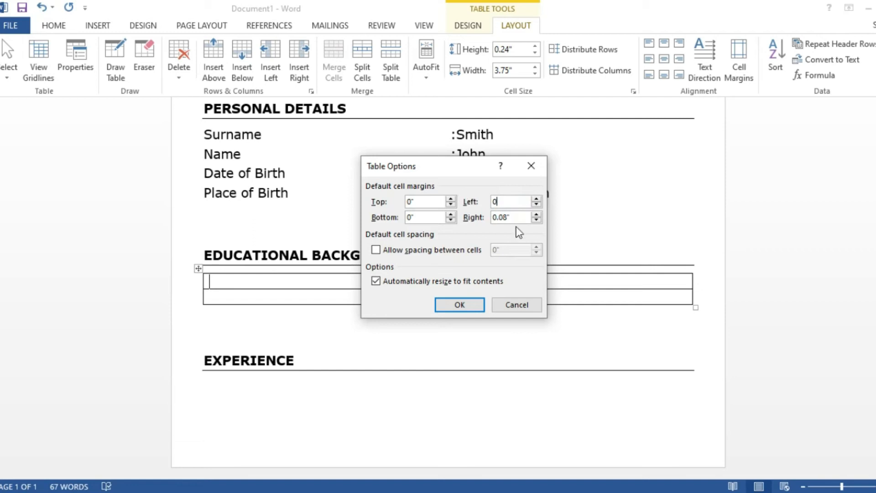
{"action": "left_click_drag", "start_coordinate": [522, 218], "coordinate": [493, 222]}
{"action": "type", "text": "0"}
{"action": "left_click", "coordinate": [460, 304]}
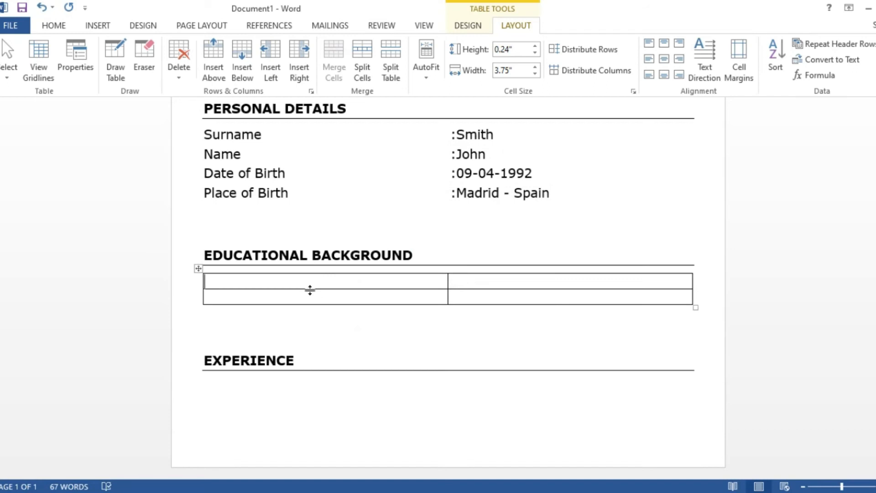
{"action": "type", "text": "HIGH SCHOOL"}
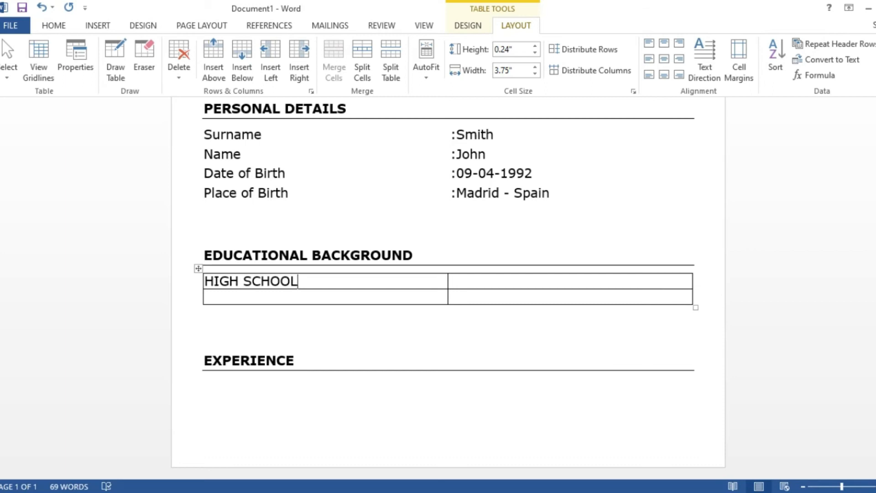
- Enter 'Grade 12, School of physics' beside HIGH SCHOOL
{"action": "key", "text": "Tab"}
{"action": "type", "text": "GRAD"}
{"action": "key", "text": "BackSpace"}
{"action": "key", "text": "BackSpace"}
{"action": "key", "text": "BackSpace"}
{"action": "key", "text": "BackSpace"}
{"action": "type", "text": "Grade 12"}
{"action": "type", "text": ","}
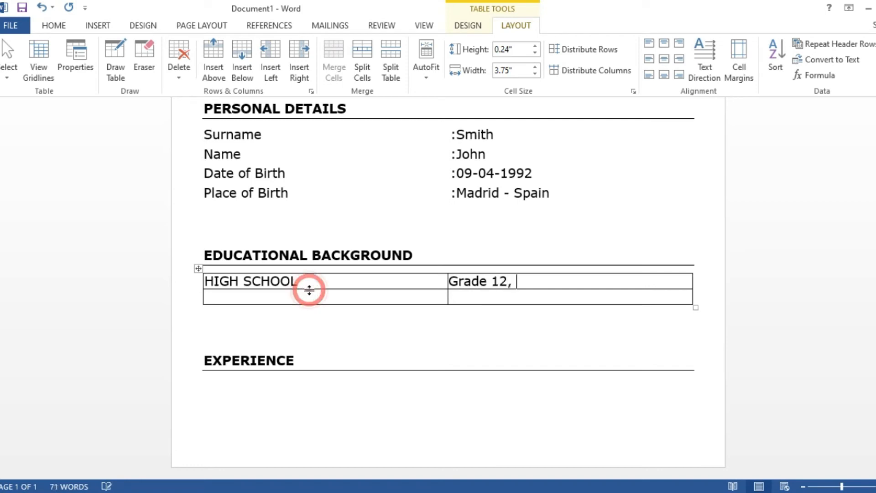
{"action": "type", "text": " School"}
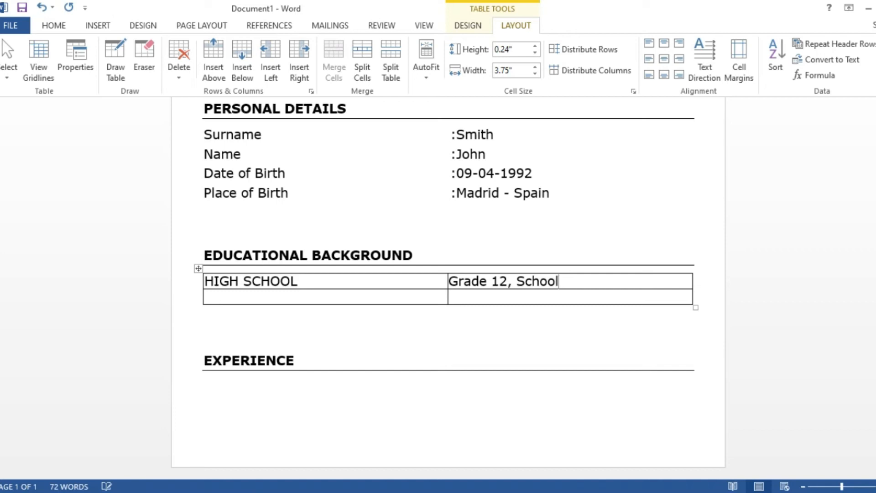
{"action": "type", "text": " of physiscs"}
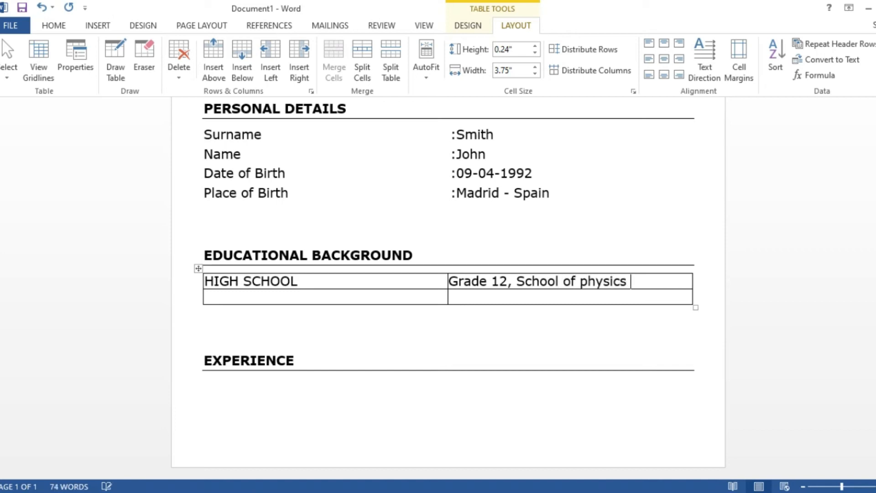
- Fill the second row with Subjects and 'Mathematics, Physics, English'
{"action": "left_click", "coordinate": [412, 296]}
{"action": "type", "text": "sub"}
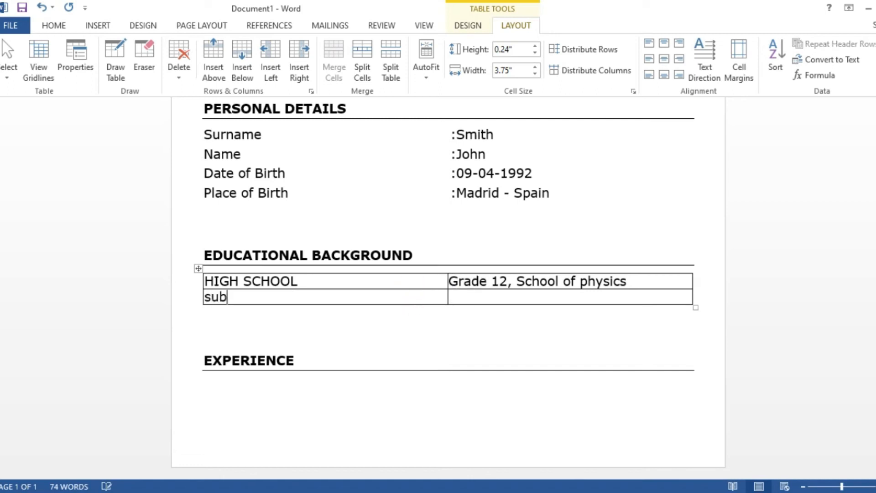
{"action": "type", "text": "jects"}
{"action": "key", "text": "Tab"}
{"action": "left_click", "coordinate": [414, 296]}
{"action": "type", "text": "mathematics"}
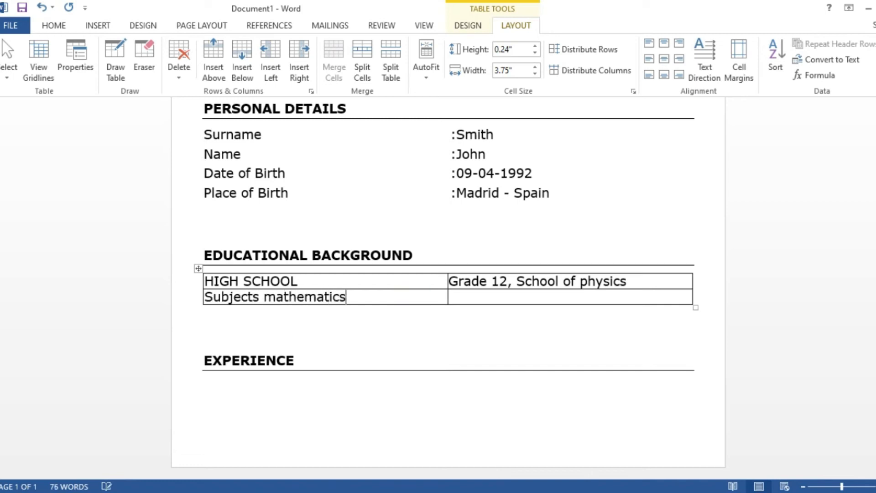
{"action": "key", "text": "BackSpace"}
{"action": "key", "text": "BackSpace"}
{"action": "key", "text": "BackSpace"}
{"action": "key", "text": "BackSpace"}
{"action": "key", "text": "BackSpace"}
{"action": "key", "text": "BackSpace"}
{"action": "key", "text": "BackSpace"}
{"action": "key", "text": "BackSpace"}
{"action": "key", "text": "BackSpace"}
{"action": "key", "text": "BackSpace"}
{"action": "key", "text": "BackSpace"}
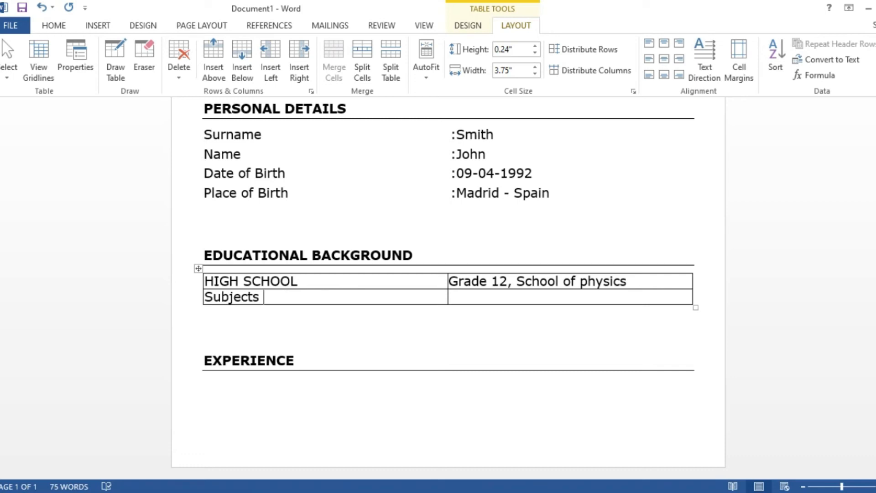
{"action": "key", "text": "Tab"}
{"action": "type", "text": "mathematics "}
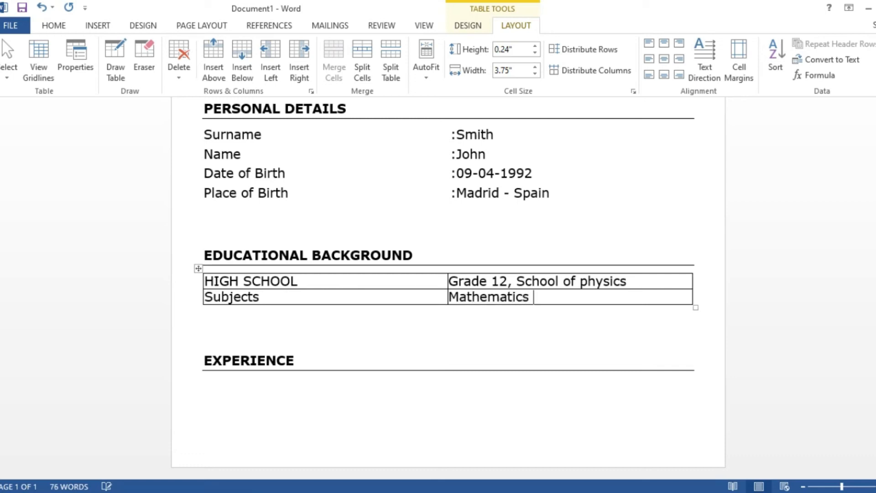
{"action": "type", "text": "Physiscs,"}
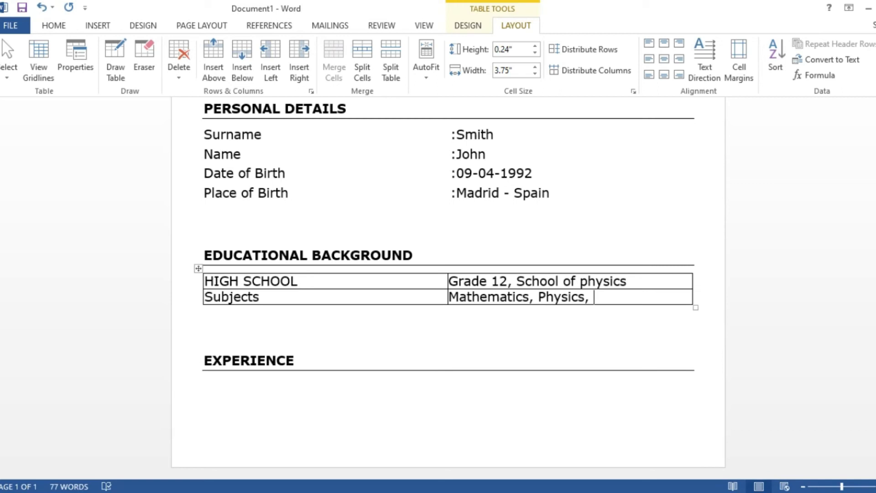
{"action": "type", "text": " English"}
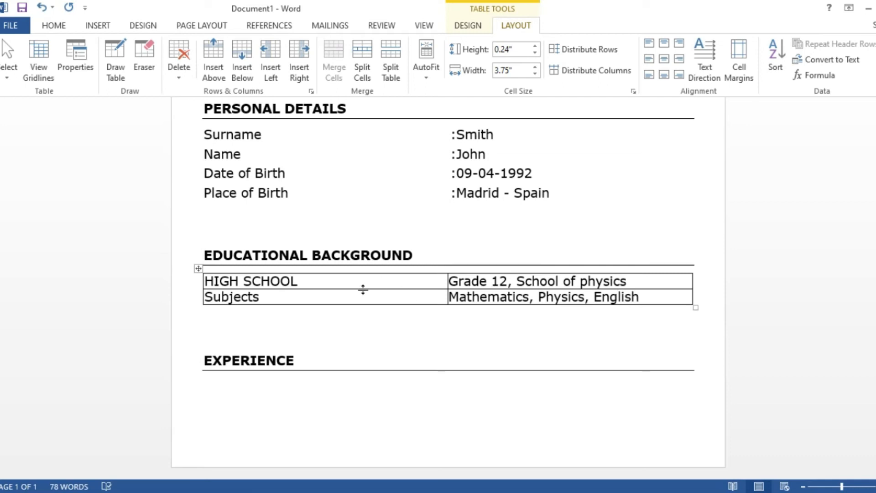
- Put a colon before the Grade 12 and subjects entries
{"action": "left_click", "coordinate": [449, 281]}
{"action": "type", "text": ":"}
{"action": "left_click", "coordinate": [450, 297]}
{"action": "type", "text": ":"}
- Remove all borders from the Educational Background table and make its rows taller
{"action": "left_click", "coordinate": [199, 269]}
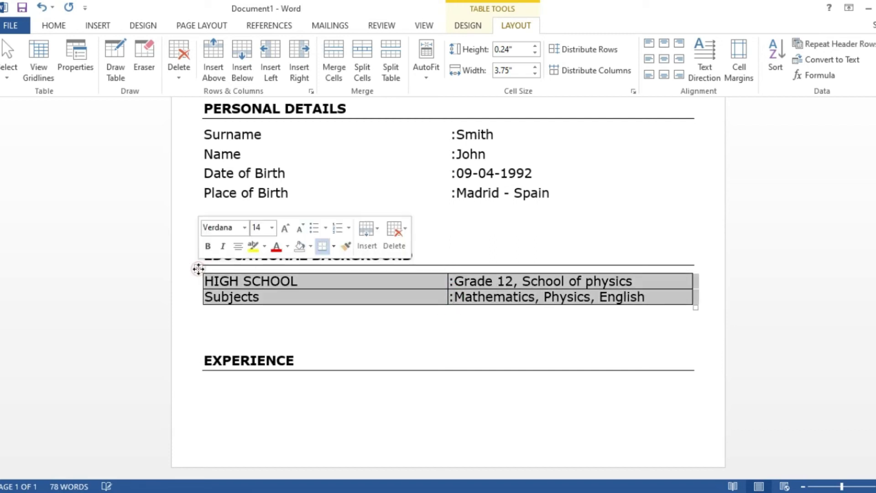
{"action": "left_click", "coordinate": [53, 25]}
{"action": "left_click", "coordinate": [403, 70]}
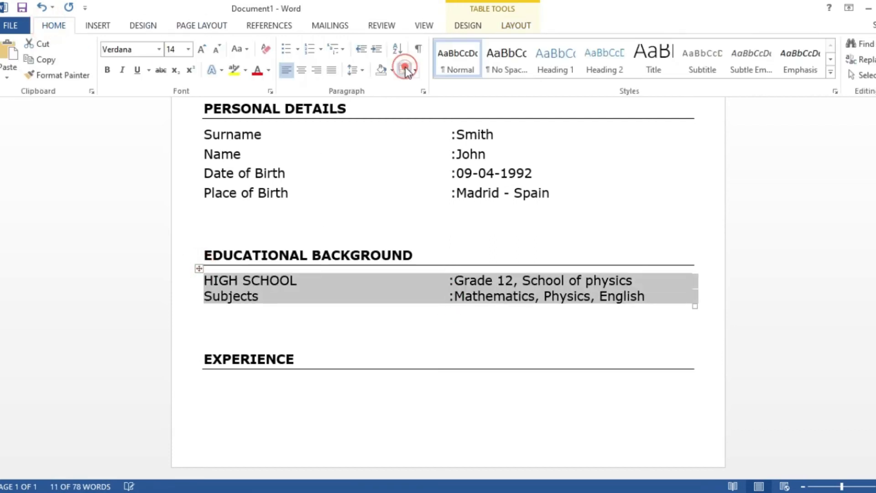
{"action": "left_click", "coordinate": [621, 339]}
{"action": "left_click_drag", "start_coordinate": [694, 306], "coordinate": [699, 320]}
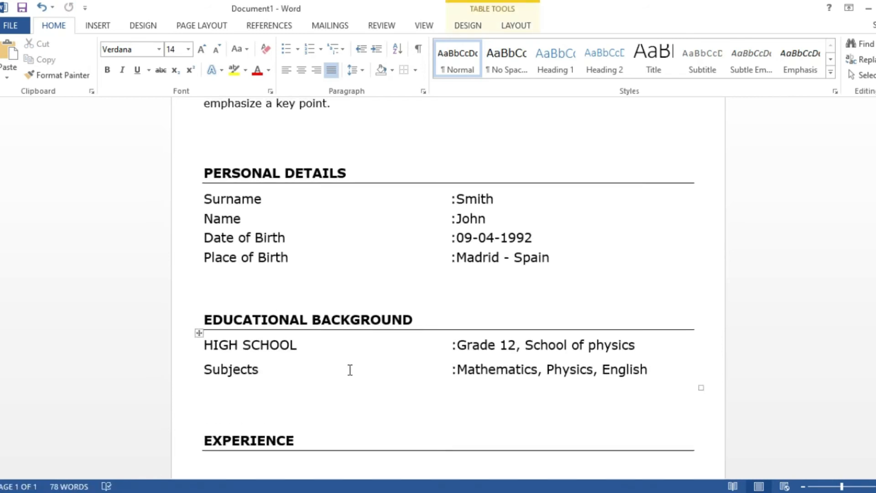
{"action": "scroll", "coordinate": [350, 369], "scroll_direction": "up", "scroll_amount": 8}
{"action": "scroll", "coordinate": [349, 364], "scroll_direction": "down", "scroll_amount": 3}
{"action": "scroll", "coordinate": [350, 364], "scroll_direction": "down", "scroll_amount": 4}
- Delete the blank line above PERSONAL DETAILS, then go to the empty line below EXPERIENCE
{"action": "scroll", "coordinate": [351, 363], "scroll_direction": "up", "scroll_amount": 5}
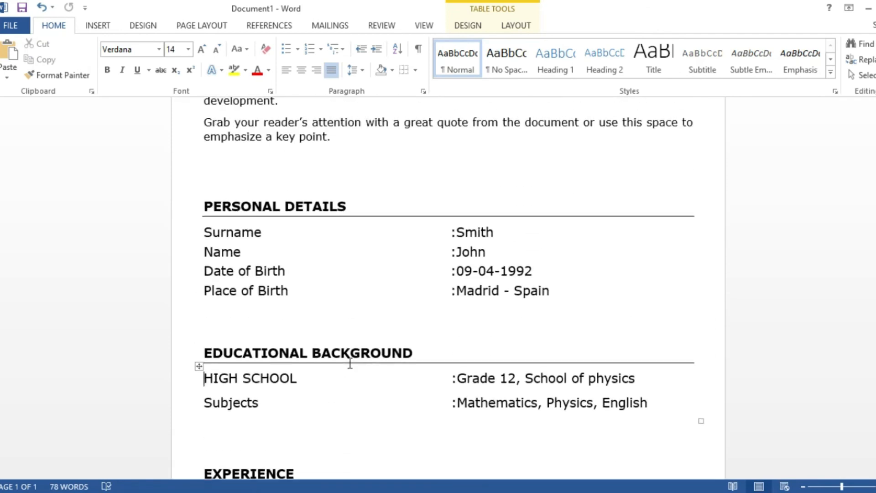
{"action": "scroll", "coordinate": [350, 363], "scroll_direction": "up", "scroll_amount": 3}
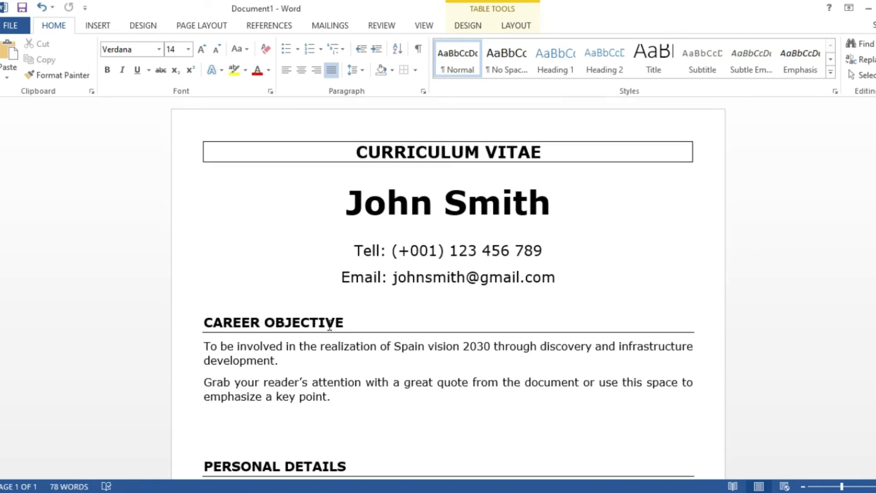
{"action": "left_click", "coordinate": [250, 233]}
{"action": "left_click", "coordinate": [216, 241]}
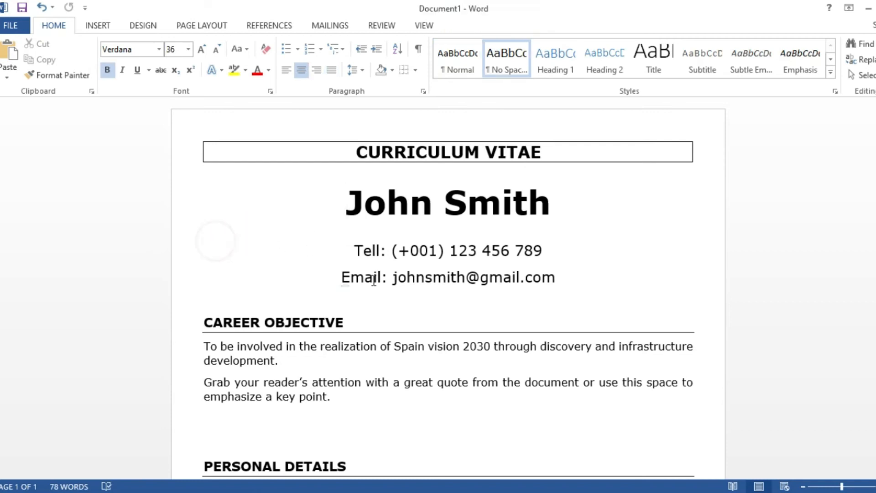
{"action": "scroll", "coordinate": [373, 280], "scroll_direction": "down", "scroll_amount": 10}
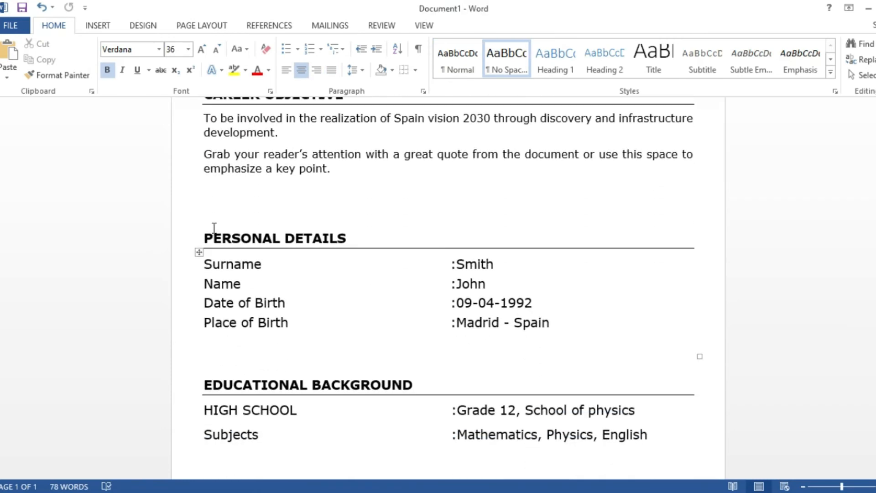
{"action": "left_click", "coordinate": [210, 213]}
{"action": "key", "text": "BackSpace"}
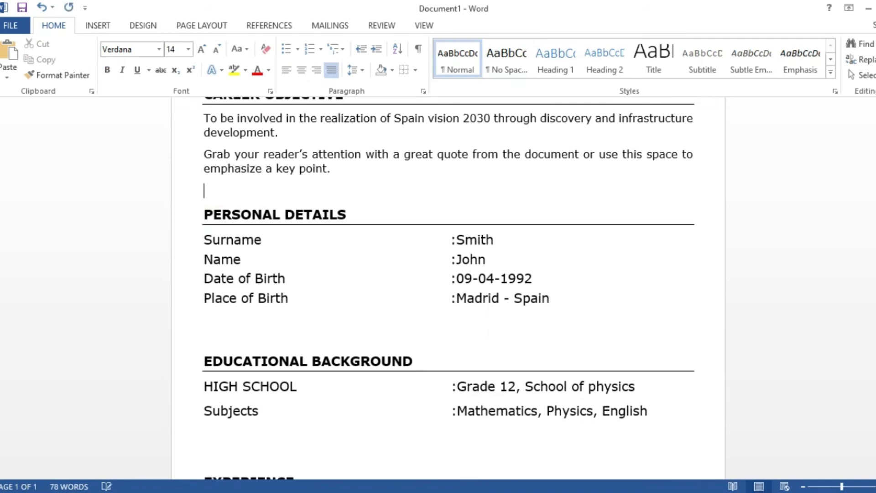
{"action": "scroll", "coordinate": [264, 234], "scroll_direction": "down", "scroll_amount": 3}
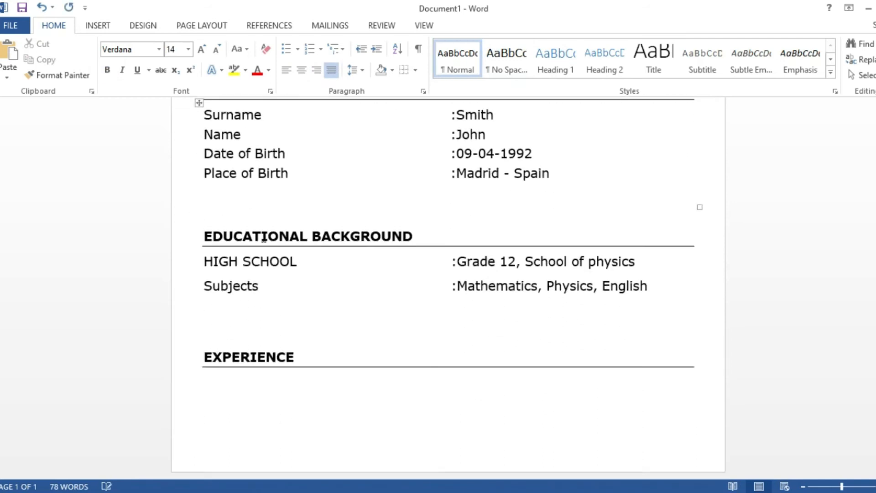
{"action": "left_click", "coordinate": [303, 389]}
{"action": "left_click", "coordinate": [254, 386]}
{"action": "left_click", "coordinate": [246, 384]}
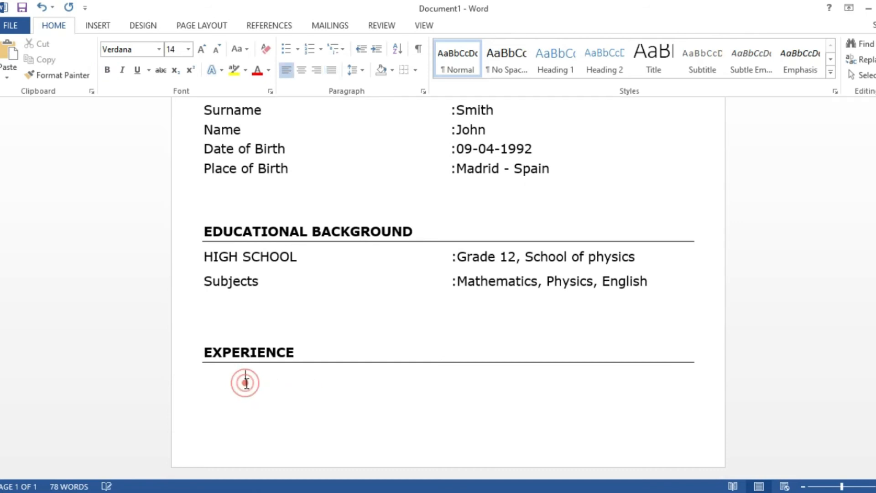
- Insert a 2x2 table on the line below EXPERIENCE
{"action": "left_click", "coordinate": [209, 376]}
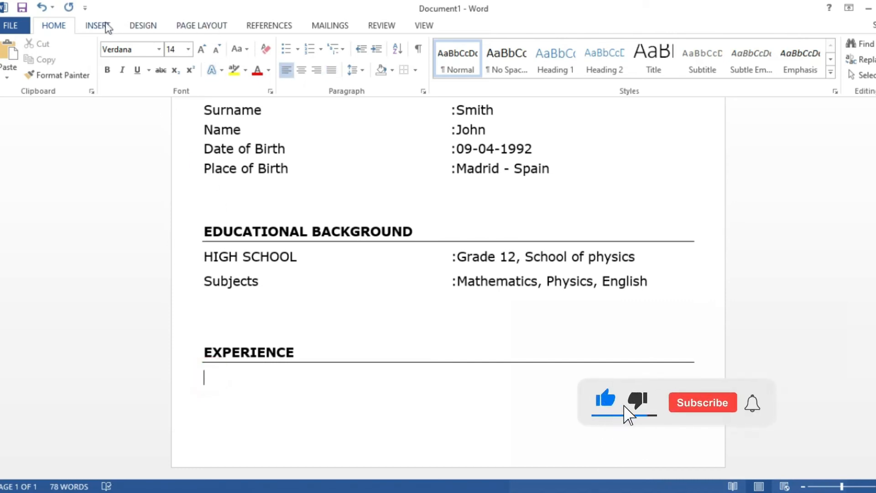
{"action": "left_click", "coordinate": [92, 27]}
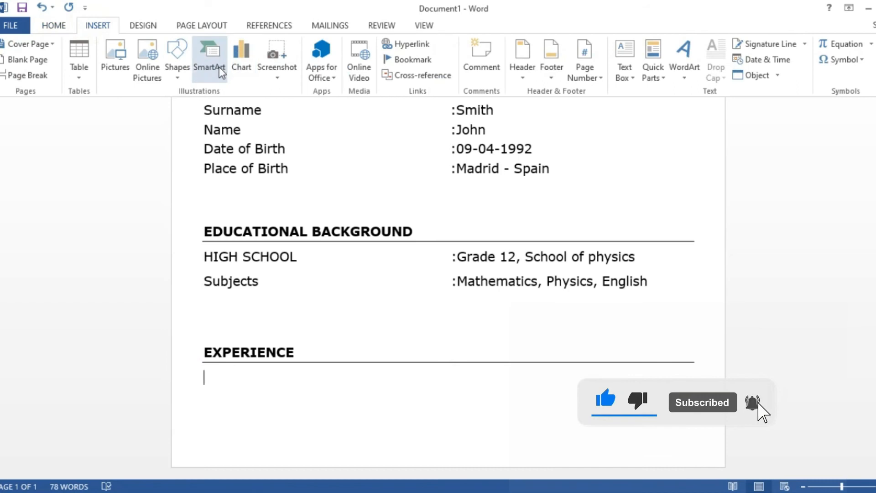
{"action": "left_click", "coordinate": [82, 76]}
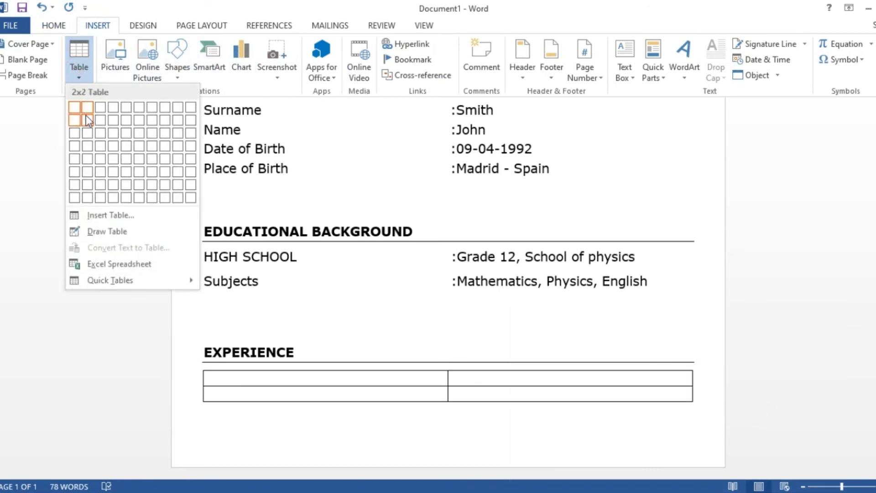
{"action": "left_click", "coordinate": [86, 118]}
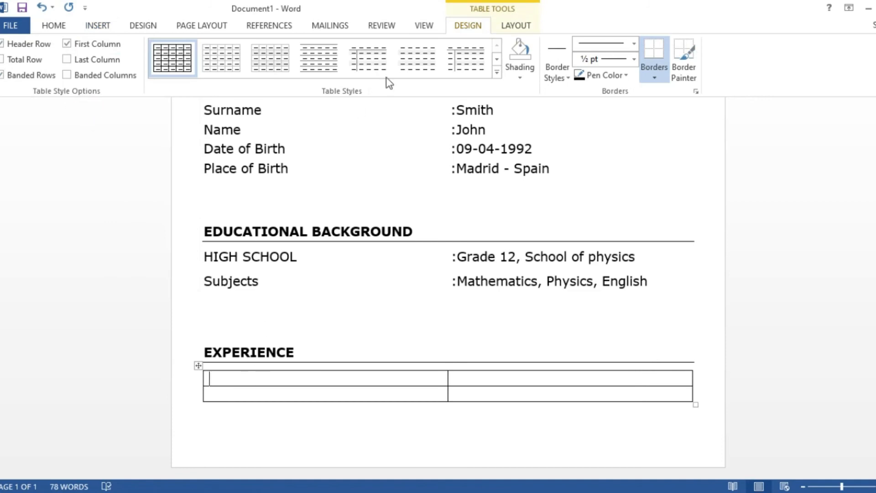
- Set the new table's left and right cell margins to 0
{"action": "left_click", "coordinate": [519, 26]}
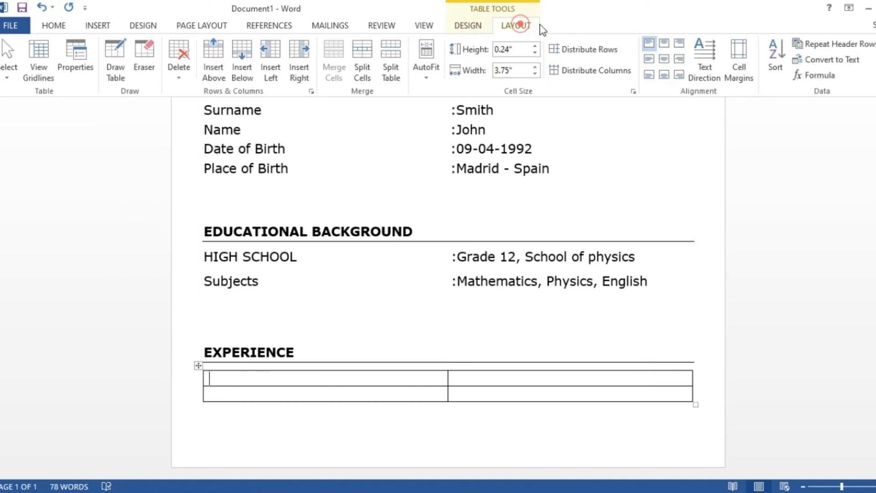
{"action": "left_click", "coordinate": [739, 68]}
{"action": "left_click_drag", "start_coordinate": [510, 202], "coordinate": [476, 204]}
{"action": "type", "text": "0"}
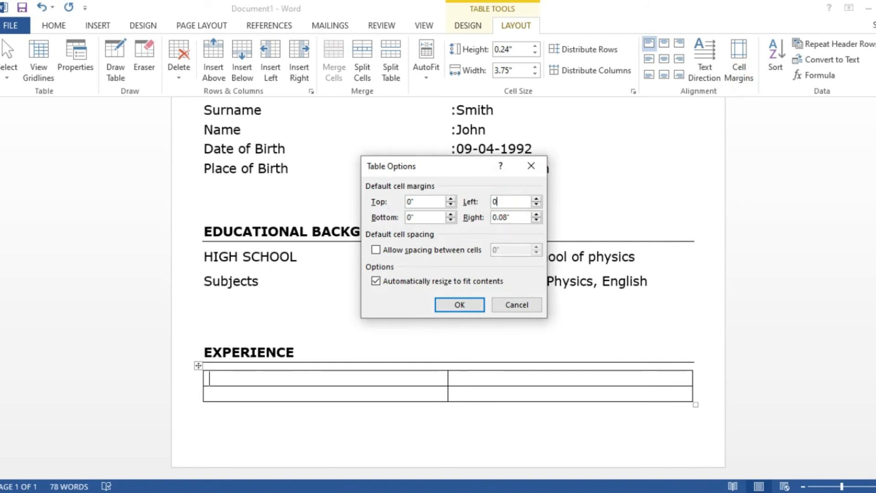
{"action": "left_click_drag", "start_coordinate": [513, 216], "coordinate": [493, 216]}
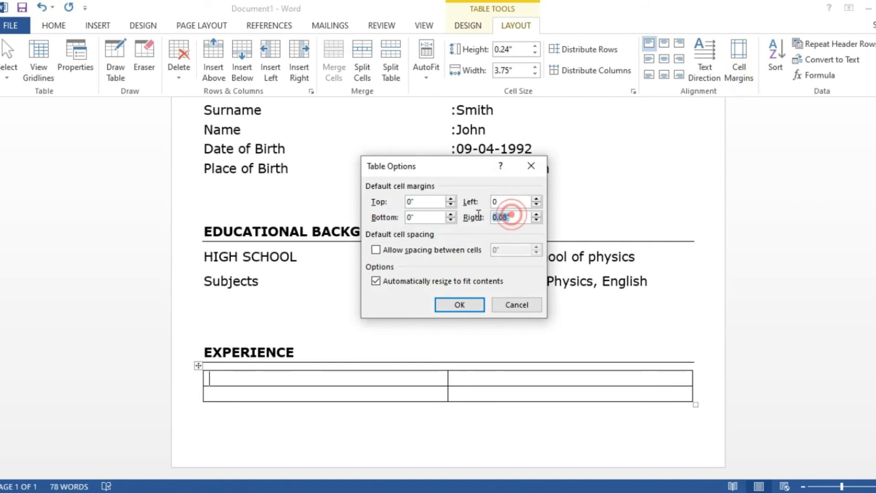
{"action": "type", "text": "0"}
{"action": "left_click", "coordinate": [461, 305]}
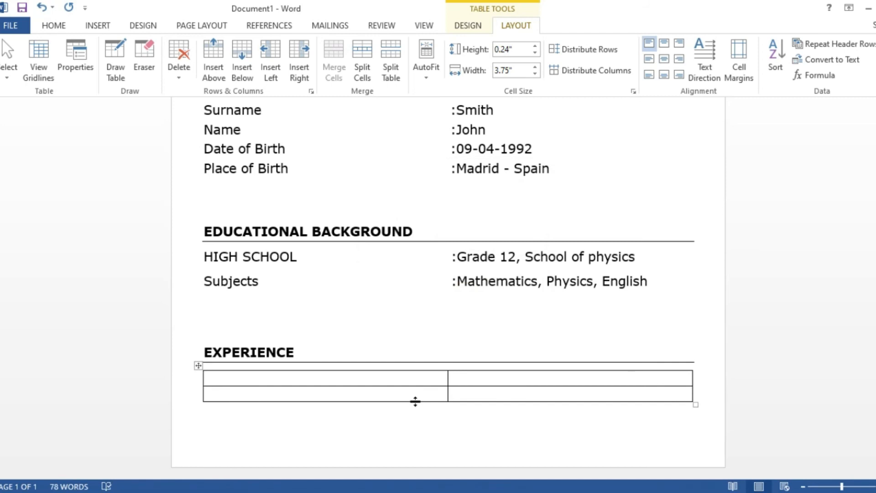
- Fill the first row with WEB DEVELOPER and ':Company name | City,ST'
{"action": "type", "text": "WEB DEVELOR"}
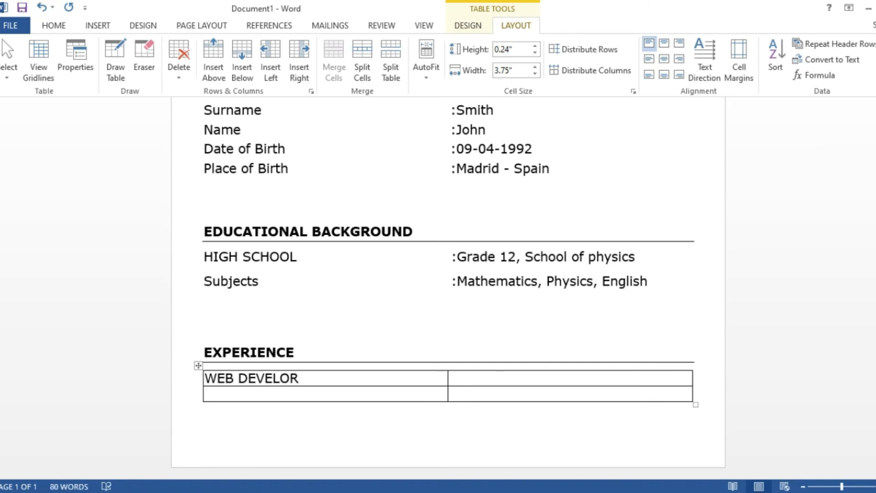
{"action": "key", "text": "BackSpace"}
{"action": "type", "text": "PER"}
{"action": "key", "text": "Tab"}
{"action": "type", "text": ":Company name"}
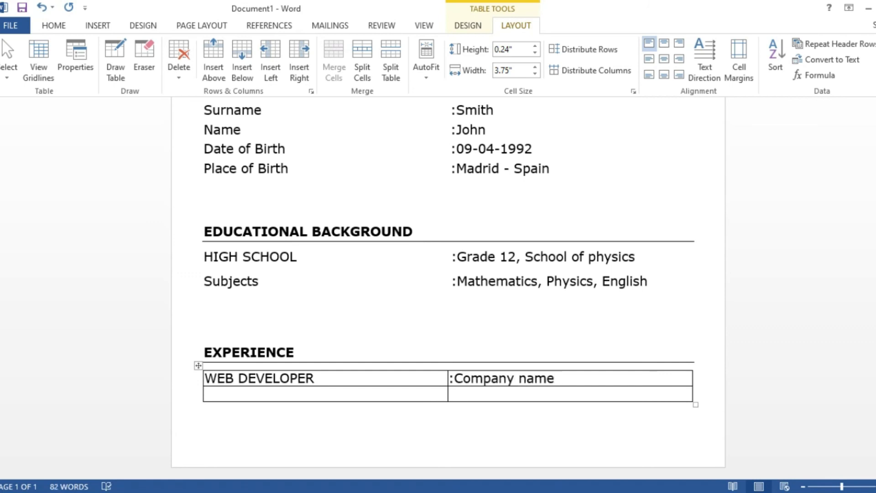
{"action": "type", "text": " | City,ST"}
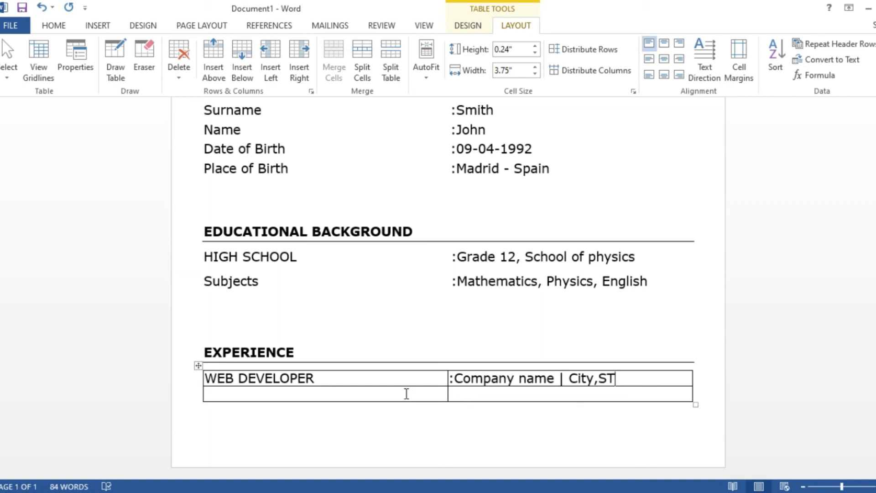
- Fill the second row with DESIGNER and ':Company name | City,ST'
{"action": "left_click", "coordinate": [366, 394]}
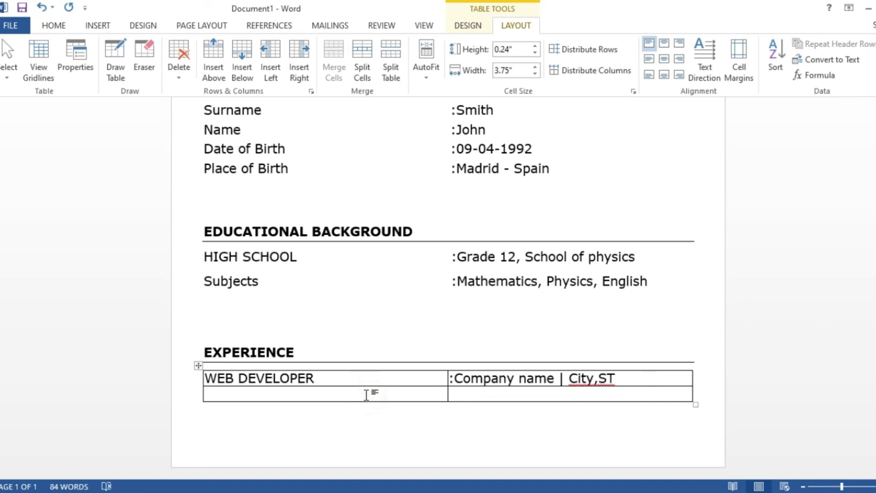
{"action": "type", "text": "DESIGN"}
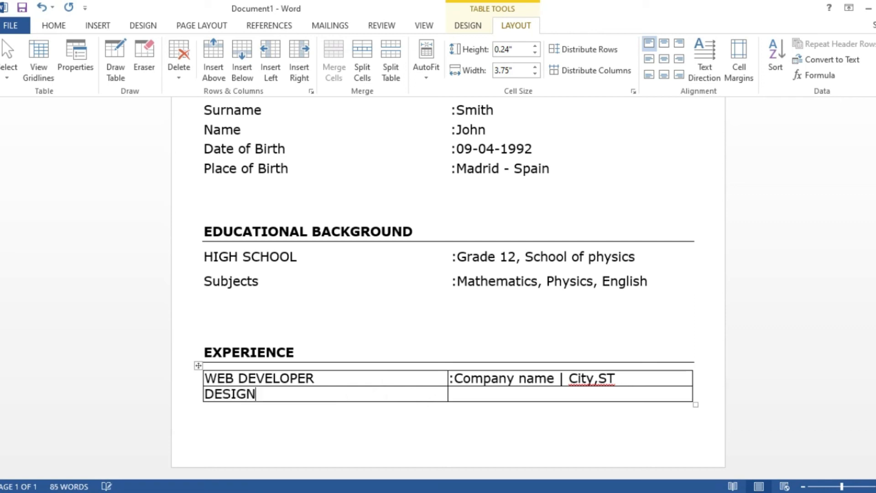
{"action": "type", "text": "ER"}
{"action": "key", "text": "Tab"}
{"action": "type", "text": ":cOMPANY "}
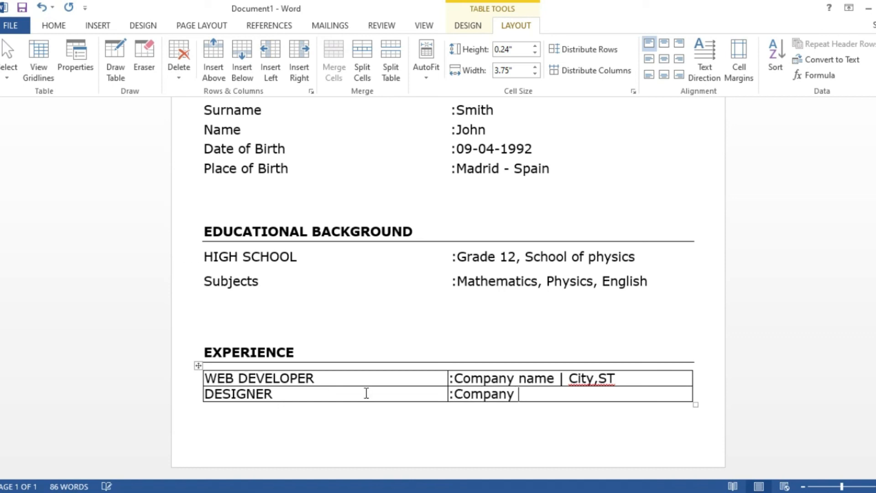
{"action": "type", "text": "name"}
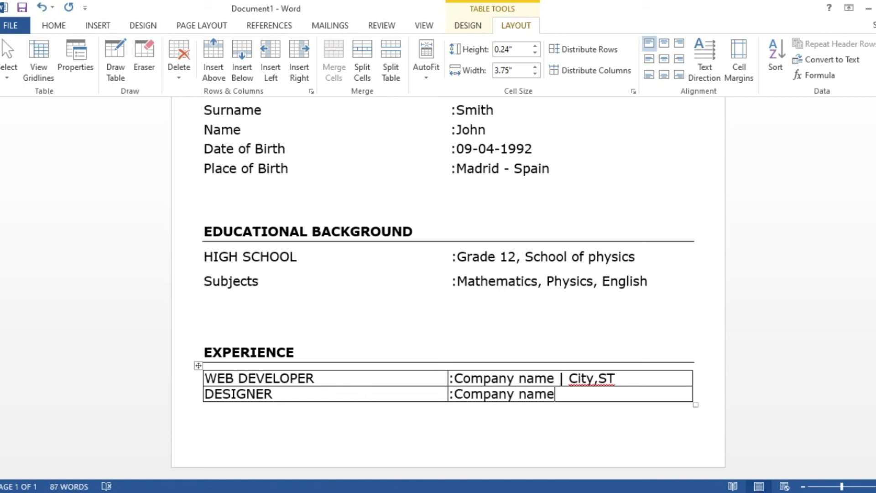
{"action": "key", "text": "BackSpace"}
{"action": "type", "text": "| City,ST"}
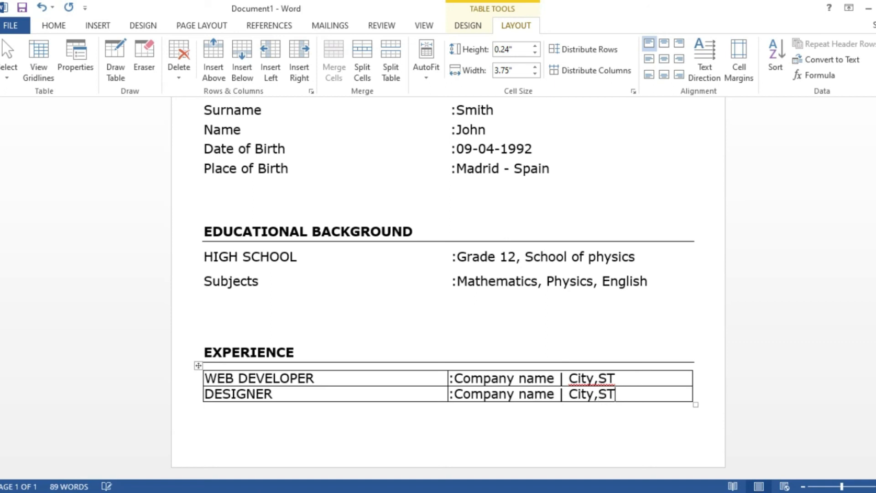
{"action": "left_click", "coordinate": [198, 365]}
- Set the Experience table to No Border so it has no visible borders
{"action": "left_click", "coordinate": [63, 26]}
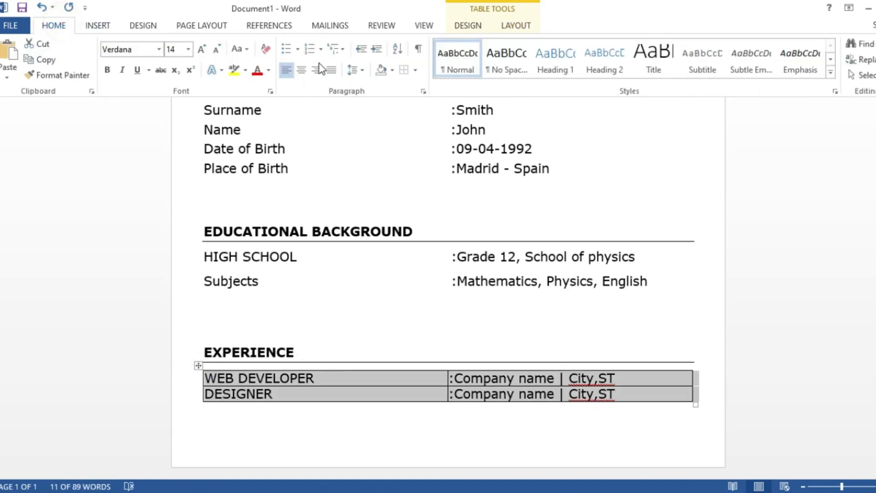
{"action": "left_click", "coordinate": [403, 71]}
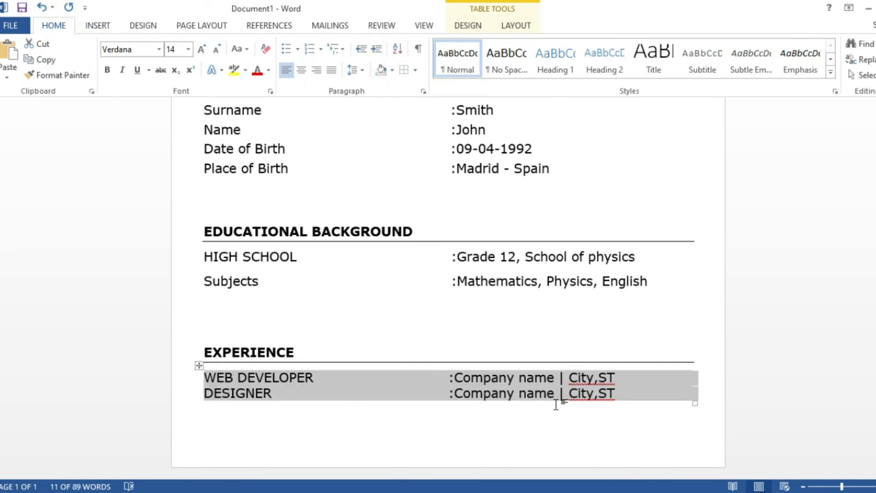
{"action": "left_click", "coordinate": [628, 419]}
- Ignore All for City,ST spelling and drag the Experience table taller to space its rows
{"action": "right_click", "coordinate": [604, 384]}
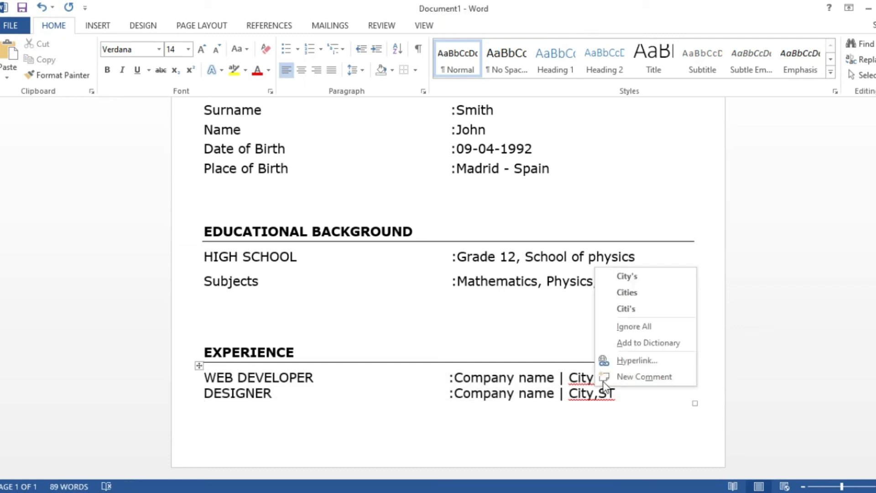
{"action": "left_click", "coordinate": [631, 324]}
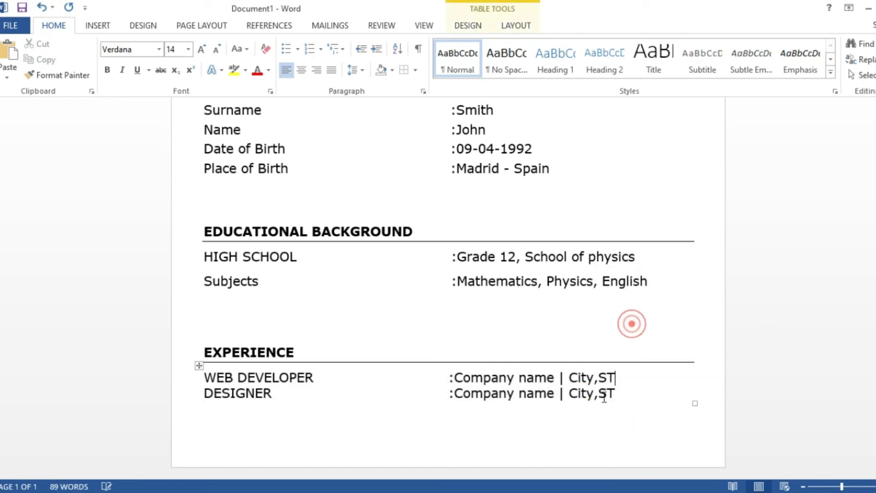
{"action": "left_click_drag", "start_coordinate": [695, 403], "coordinate": [695, 410]}
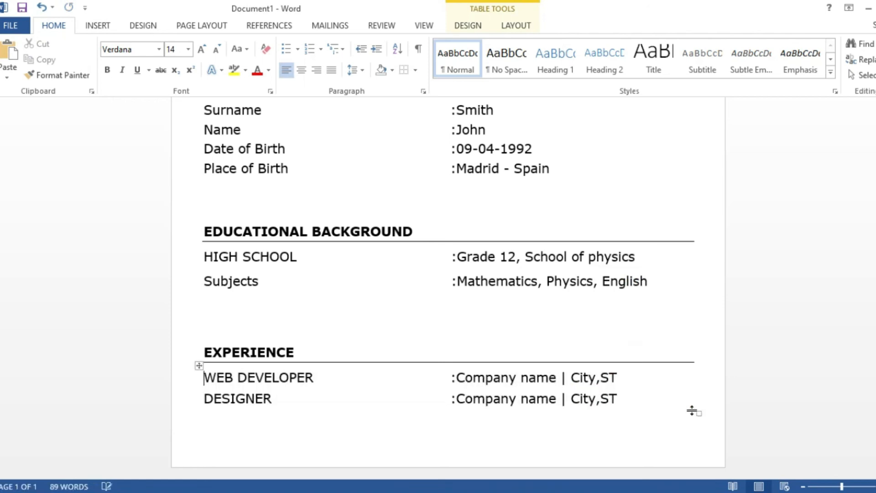
- Scroll up to the top of the CV and back down to review the whole page layout
{"action": "scroll", "coordinate": [448, 287], "scroll_direction": "up", "scroll_amount": 2}
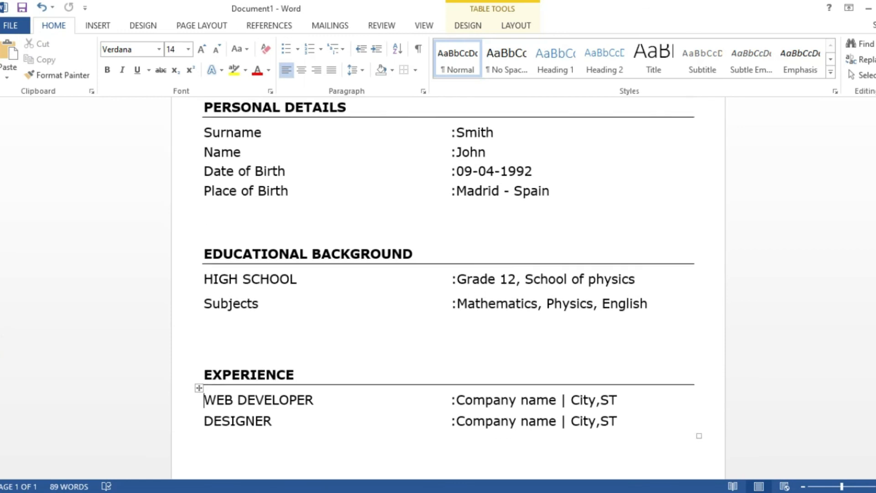
{"action": "scroll", "coordinate": [448, 288], "scroll_direction": "up", "scroll_amount": 4}
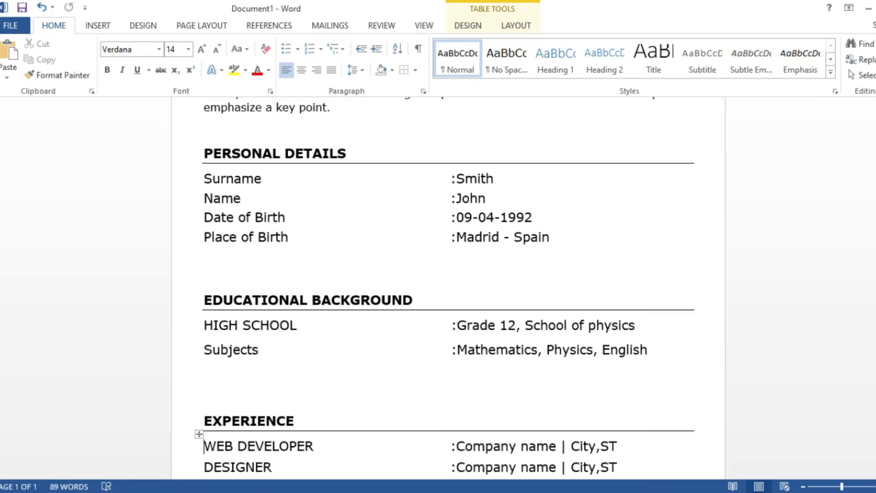
{"action": "scroll", "coordinate": [448, 287], "scroll_direction": "up", "scroll_amount": 3}
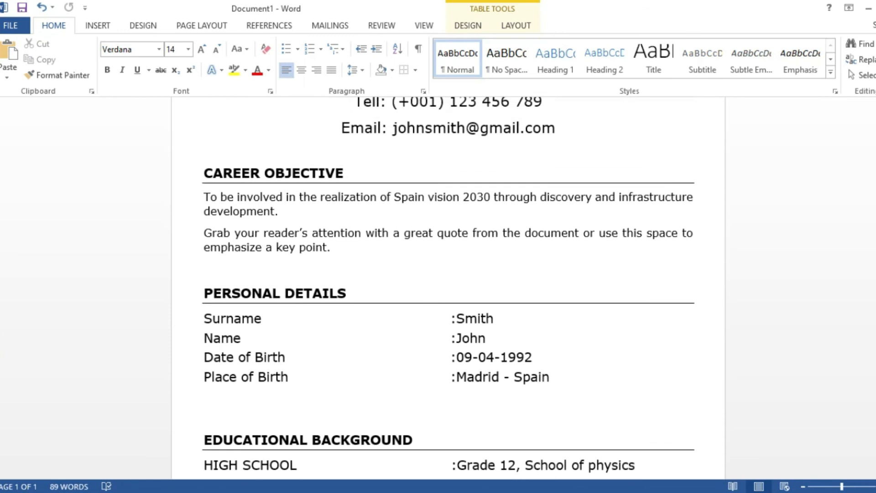
{"action": "scroll", "coordinate": [448, 287], "scroll_direction": "up", "scroll_amount": 3}
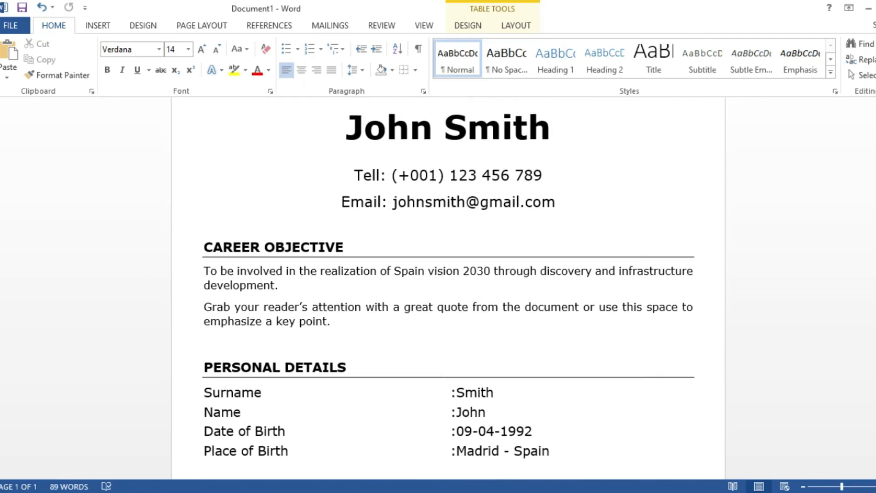
{"action": "scroll", "coordinate": [449, 287], "scroll_direction": "up", "scroll_amount": 1}
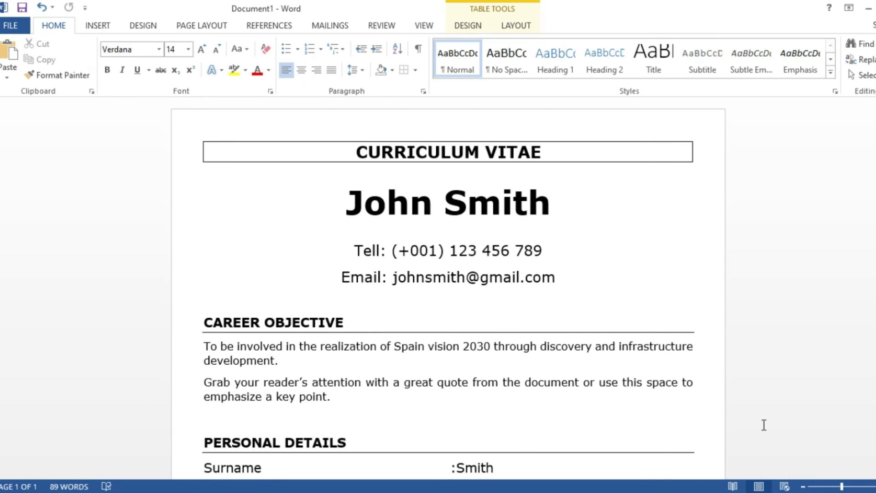
{"action": "scroll", "coordinate": [788, 441], "scroll_direction": "down", "scroll_amount": 2}
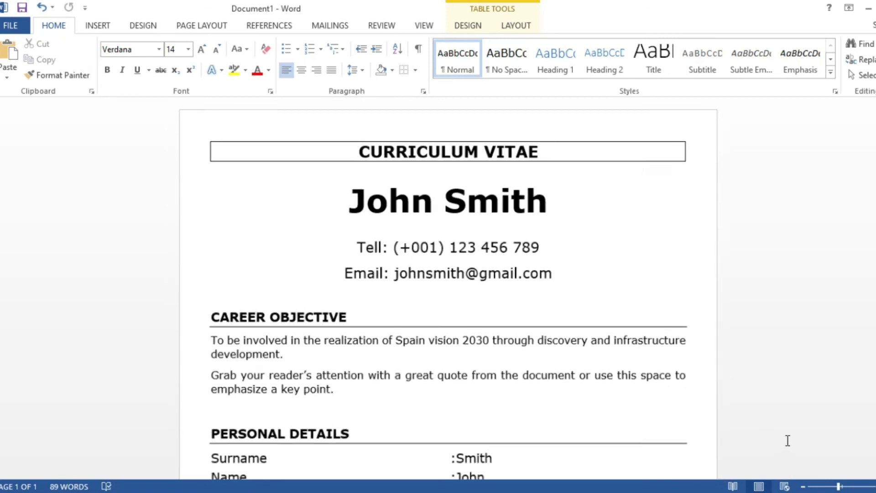
{"action": "scroll", "coordinate": [788, 441], "scroll_direction": "down", "scroll_amount": 4}
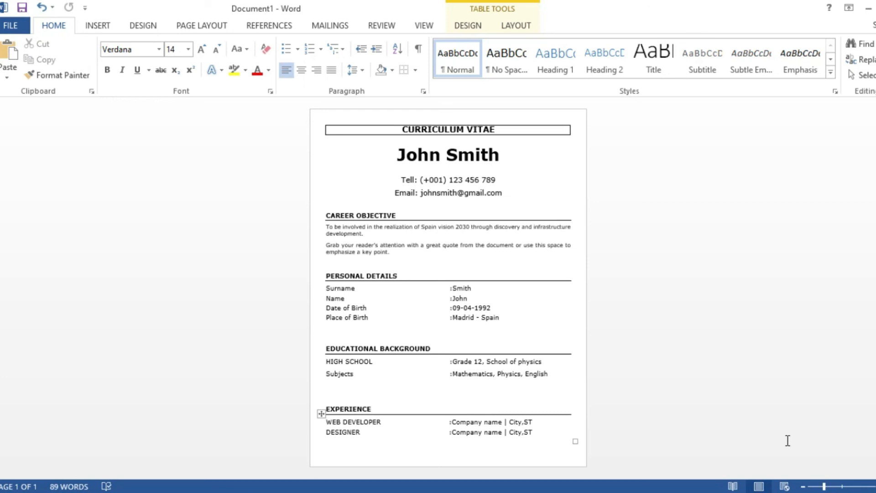
- Enlarge both Career Objective paragraphs from 12 to 14 pt with Grow Font
{"action": "left_click_drag", "start_coordinate": [393, 252], "coordinate": [310, 220]}
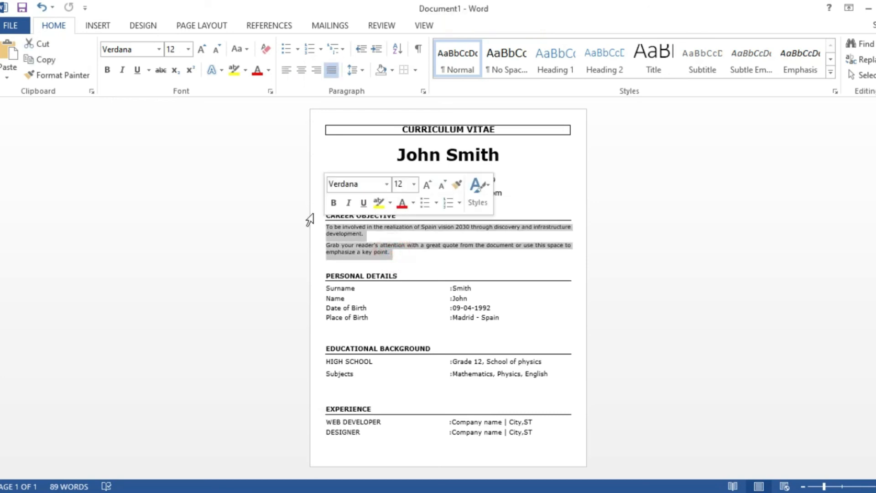
{"action": "left_click", "coordinate": [201, 49]}
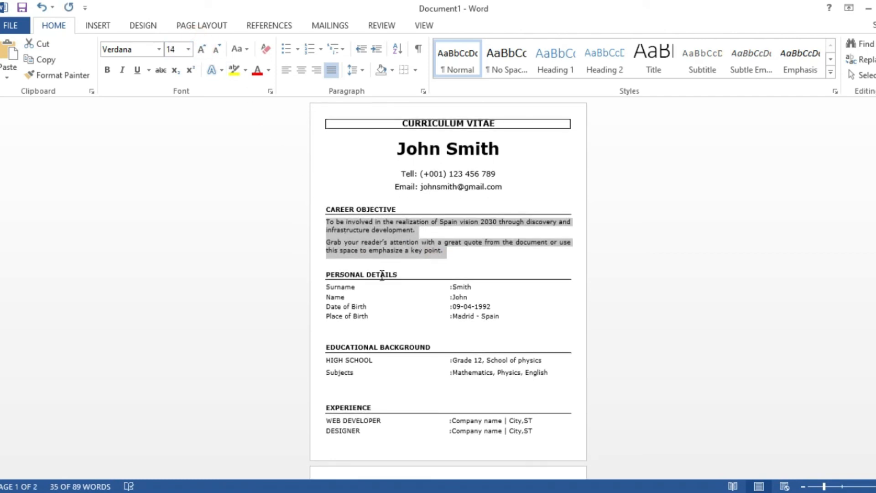
{"action": "scroll", "coordinate": [382, 275], "scroll_direction": "down", "scroll_amount": 3}
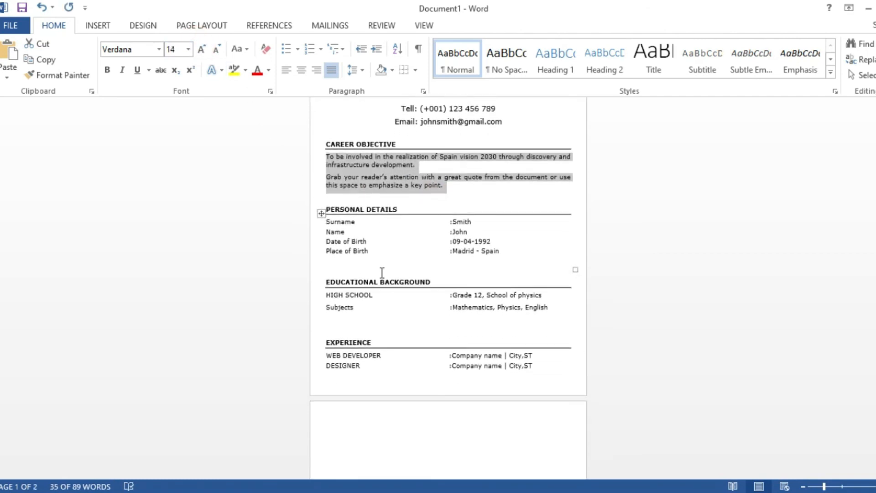
{"action": "scroll", "coordinate": [382, 272], "scroll_direction": "up", "scroll_amount": 2}
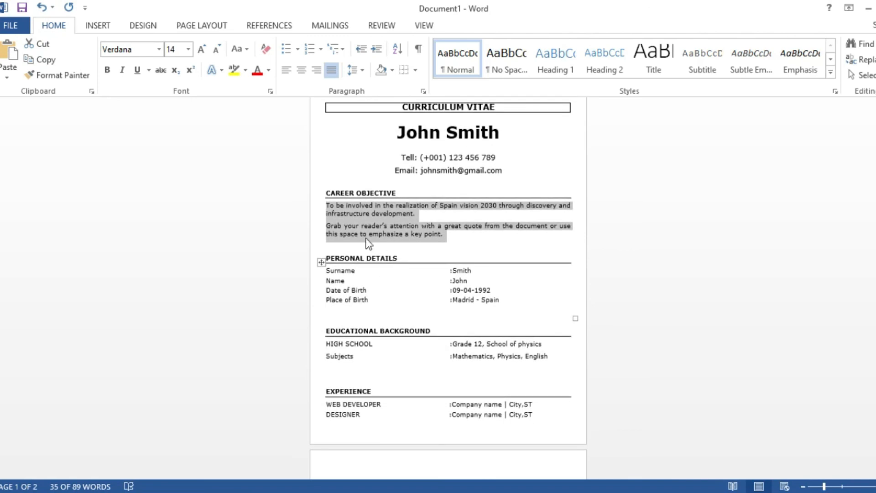
{"action": "left_click", "coordinate": [343, 229]}
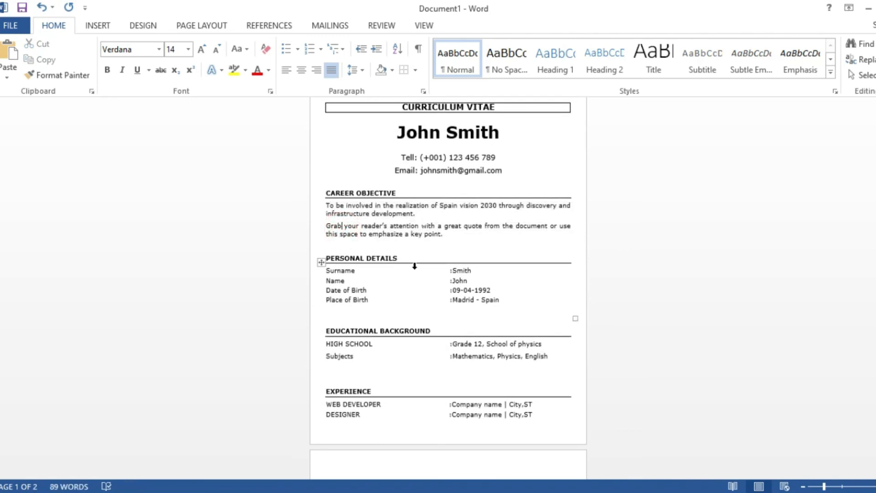
{"action": "scroll", "coordinate": [414, 266], "scroll_direction": "up", "scroll_amount": 6}
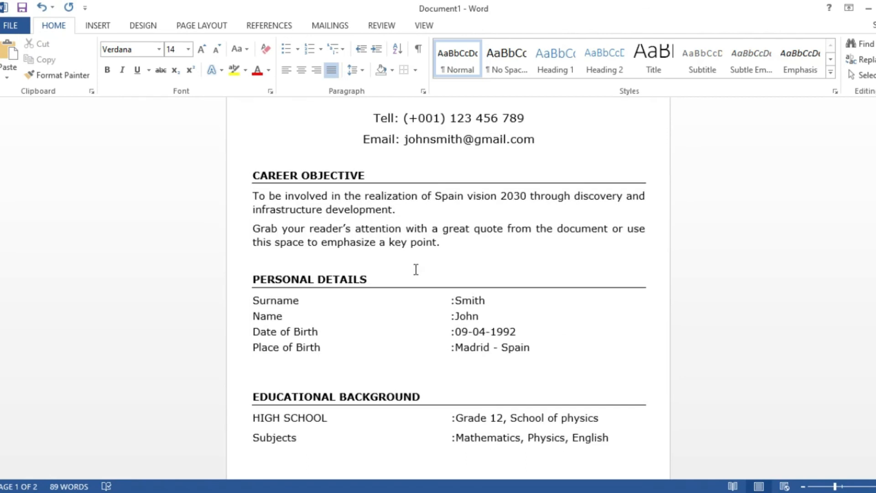
{"action": "scroll", "coordinate": [416, 269], "scroll_direction": "up", "scroll_amount": 3}
{"action": "scroll", "coordinate": [415, 269], "scroll_direction": "down", "scroll_amount": 3}
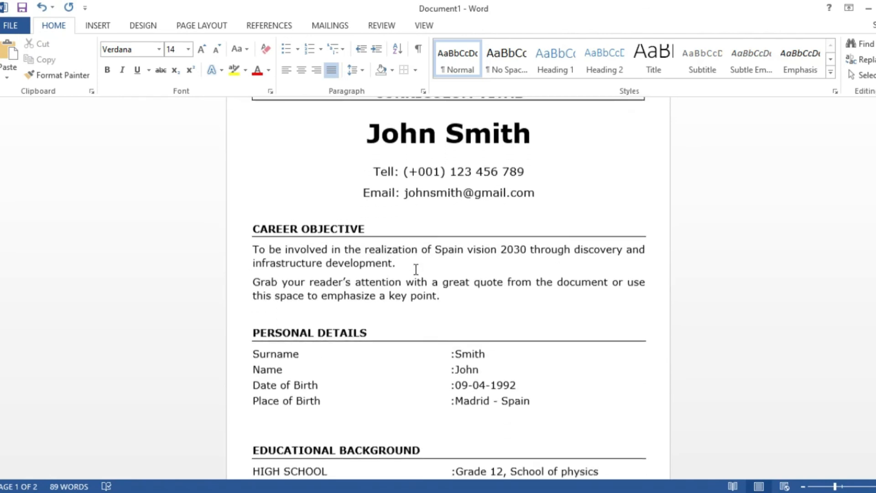
{"action": "scroll", "coordinate": [415, 269], "scroll_direction": "down", "scroll_amount": 5}
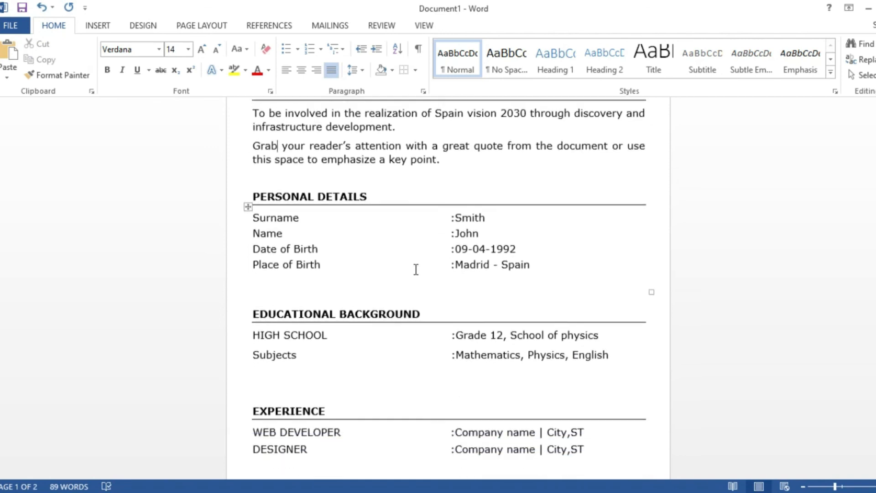
{"action": "scroll", "coordinate": [416, 269], "scroll_direction": "up", "scroll_amount": 5}
{"action": "scroll", "coordinate": [415, 270], "scroll_direction": "up", "scroll_amount": 4}
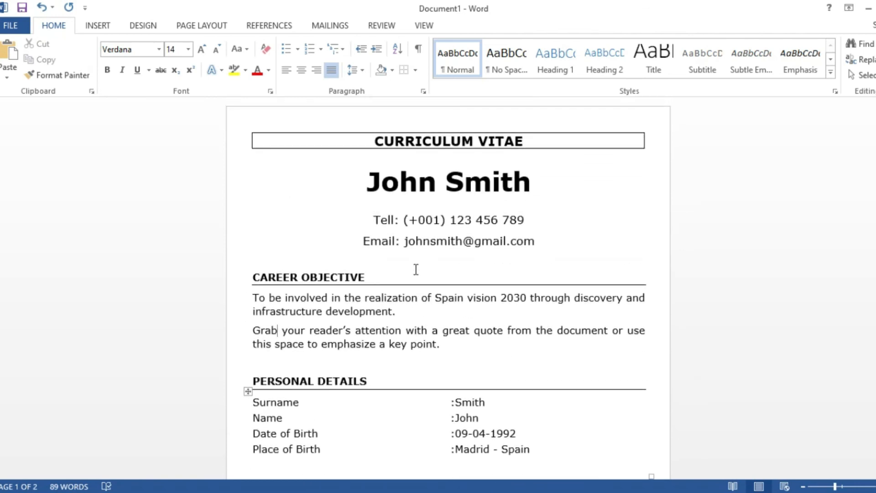
{"action": "scroll", "coordinate": [416, 270], "scroll_direction": "down", "scroll_amount": 5}
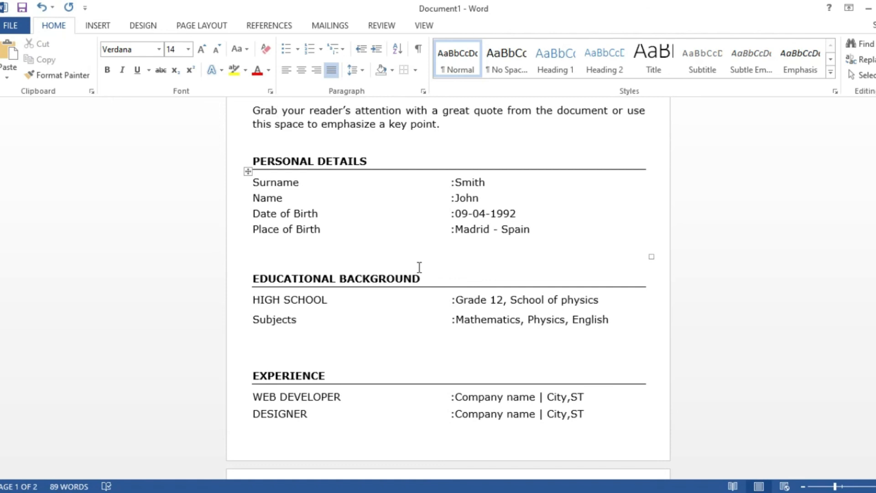
{"action": "scroll", "coordinate": [420, 267], "scroll_direction": "up", "scroll_amount": 3}
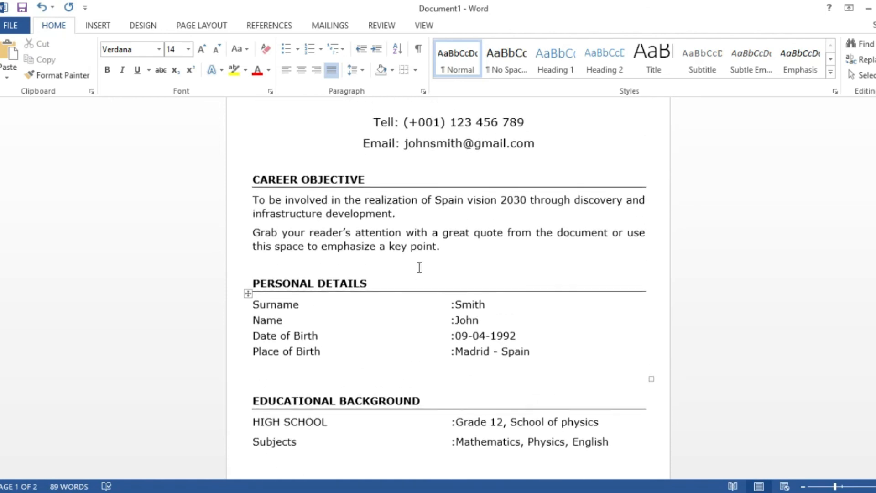
{"action": "scroll", "coordinate": [420, 267], "scroll_direction": "up", "scroll_amount": 2}
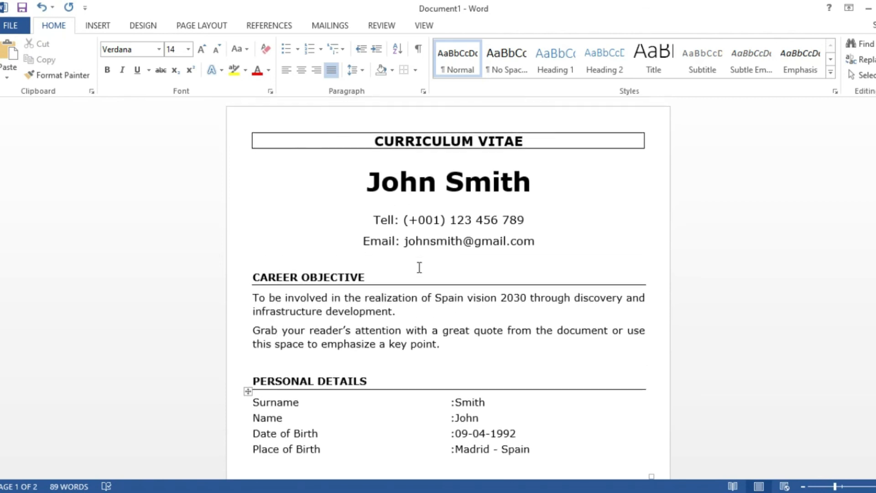
{"action": "scroll", "coordinate": [419, 267], "scroll_direction": "down", "scroll_amount": 1}
{"action": "scroll", "coordinate": [415, 345], "scroll_direction": "up", "scroll_amount": 1}
{"action": "scroll", "coordinate": [415, 345], "scroll_direction": "up", "scroll_amount": 1}
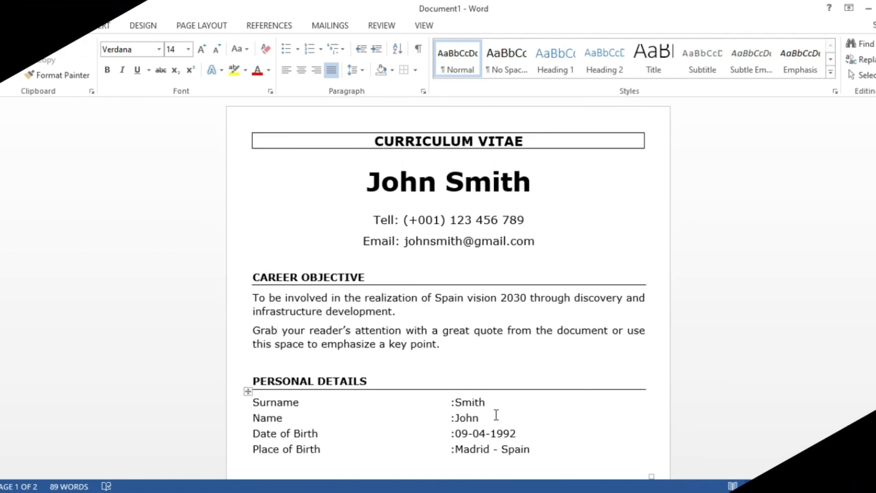